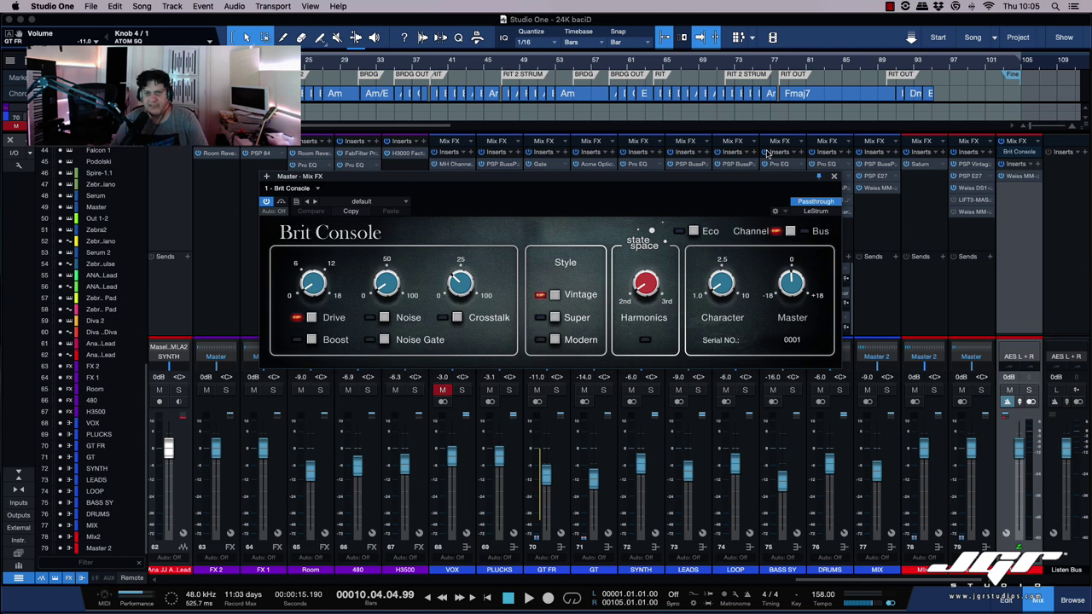
drag(784, 176, 925, 212)
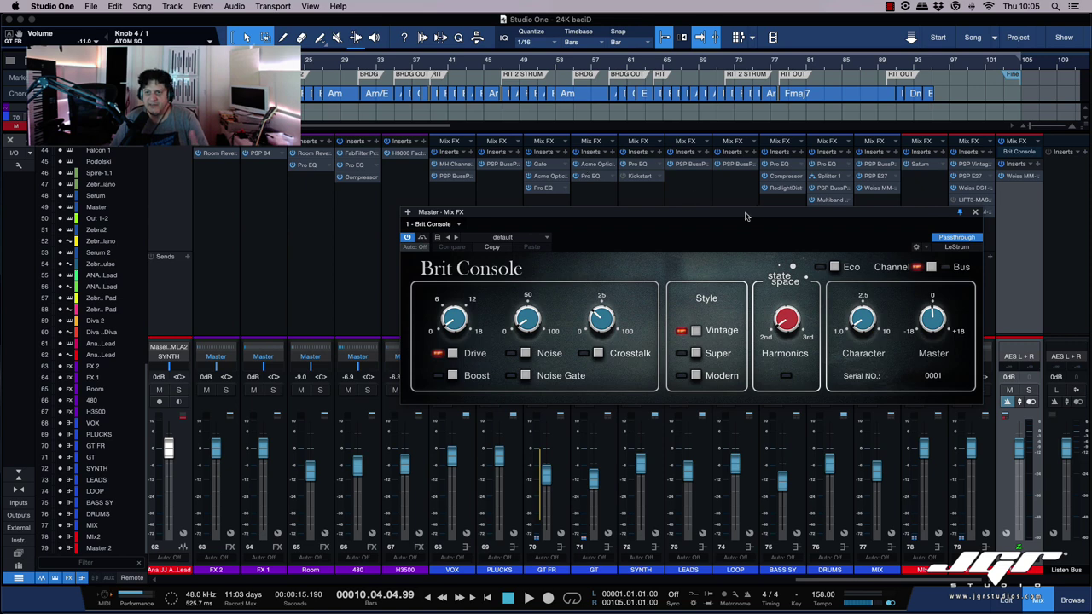
drag(758, 213, 675, 203)
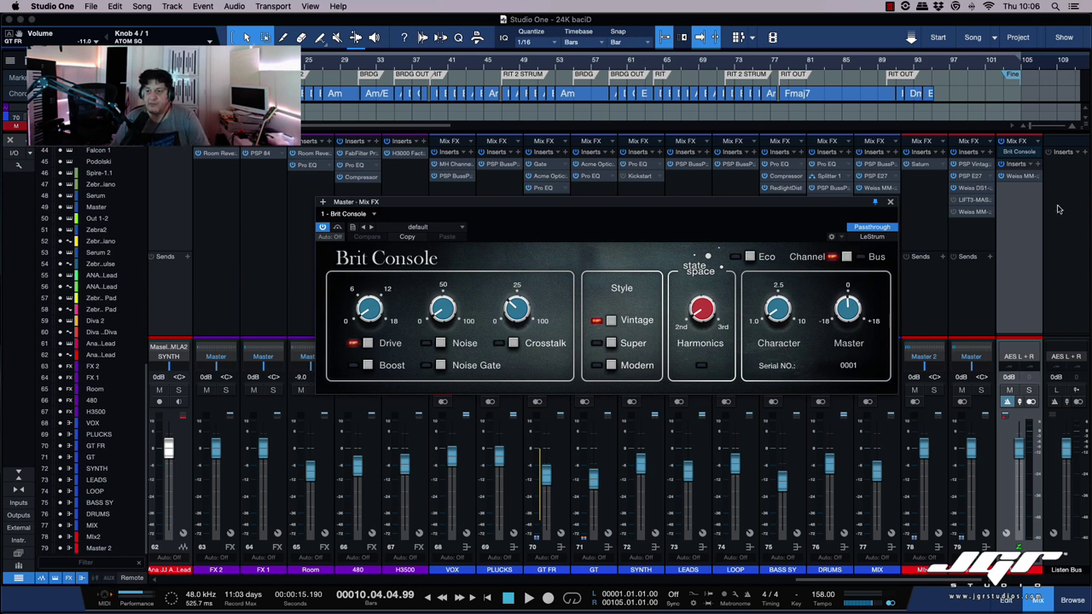
click(1036, 142)
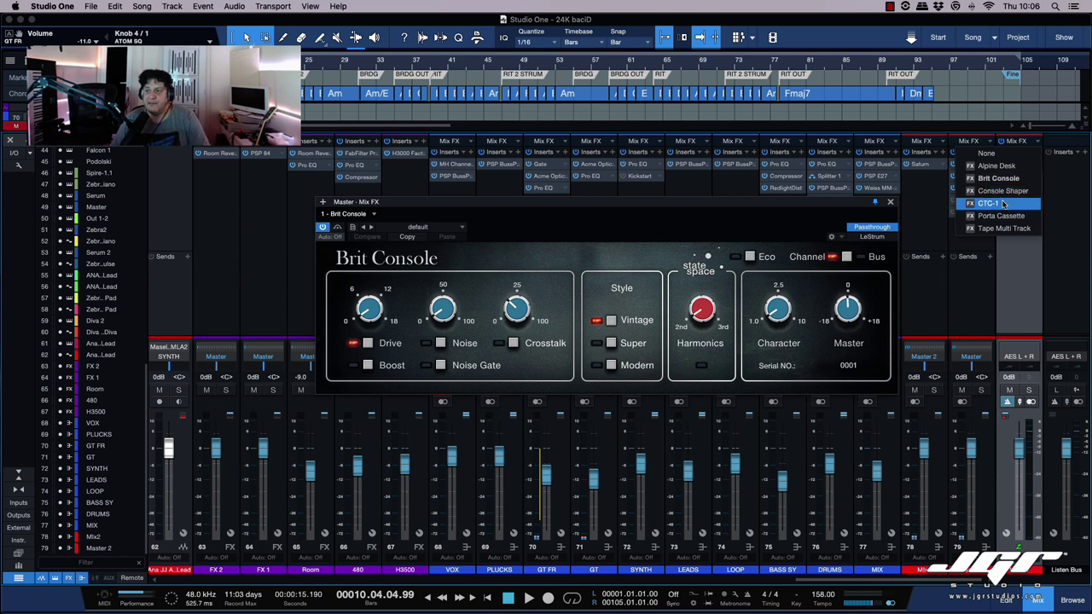
click(1017, 257)
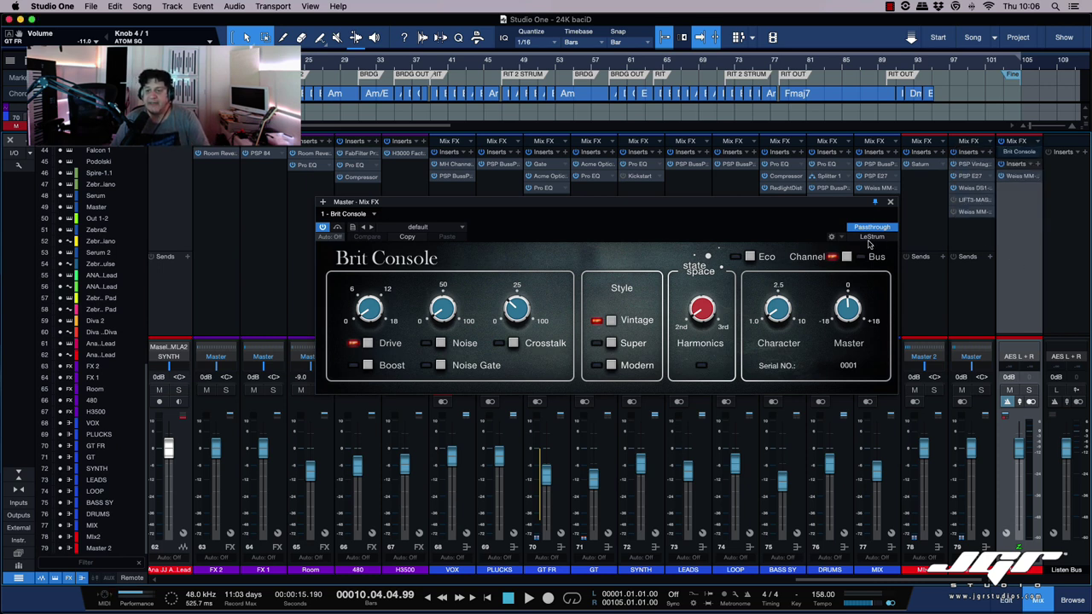
scroll(732, 164, left, 3)
scroll(732, 164, left, 20)
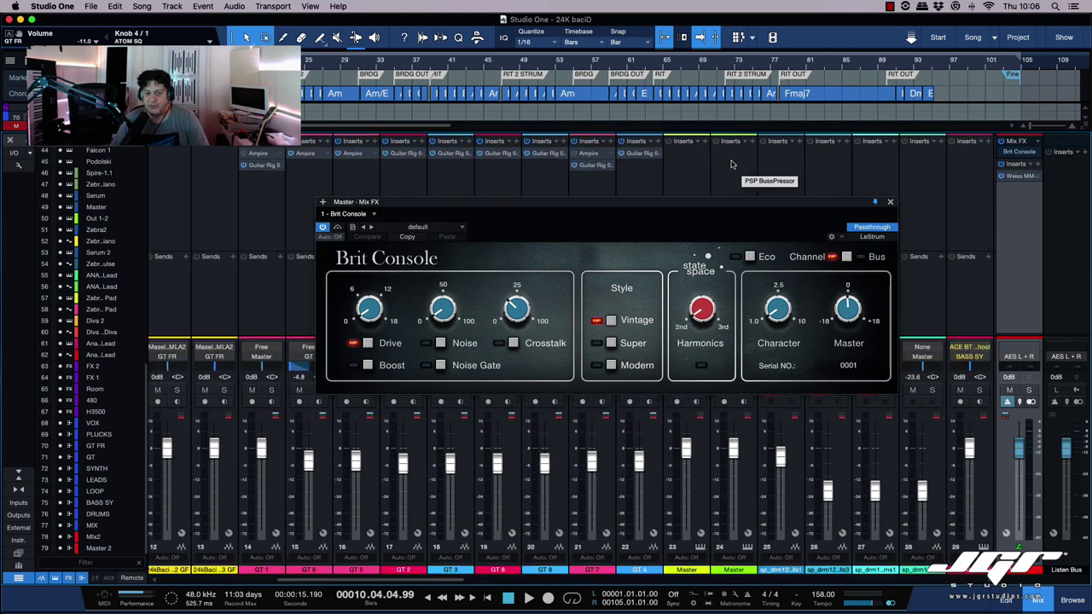
scroll(732, 164, right, 10)
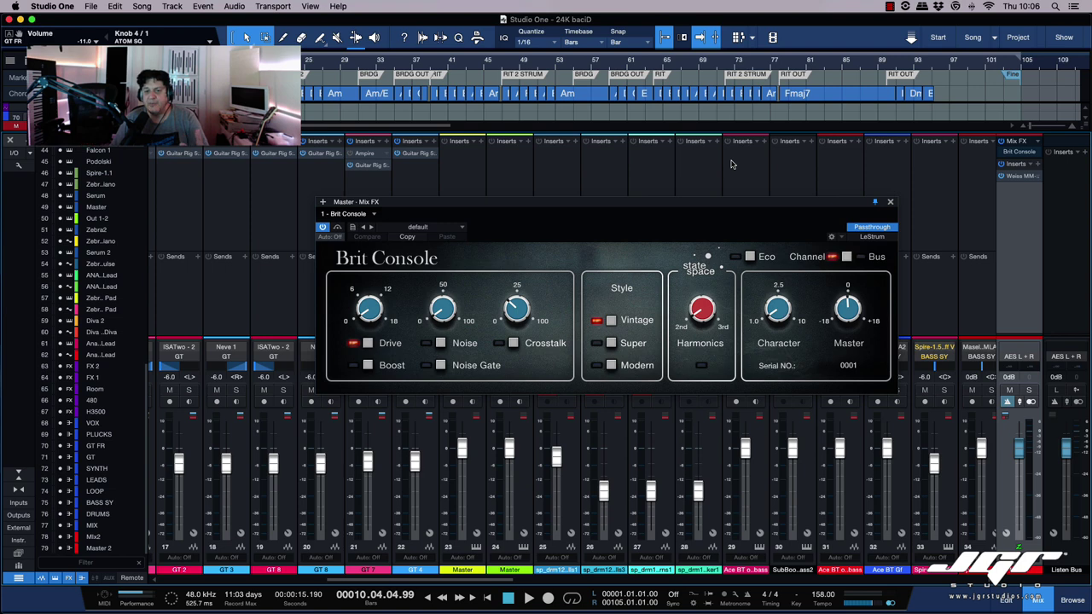
drag(766, 205, 776, 190)
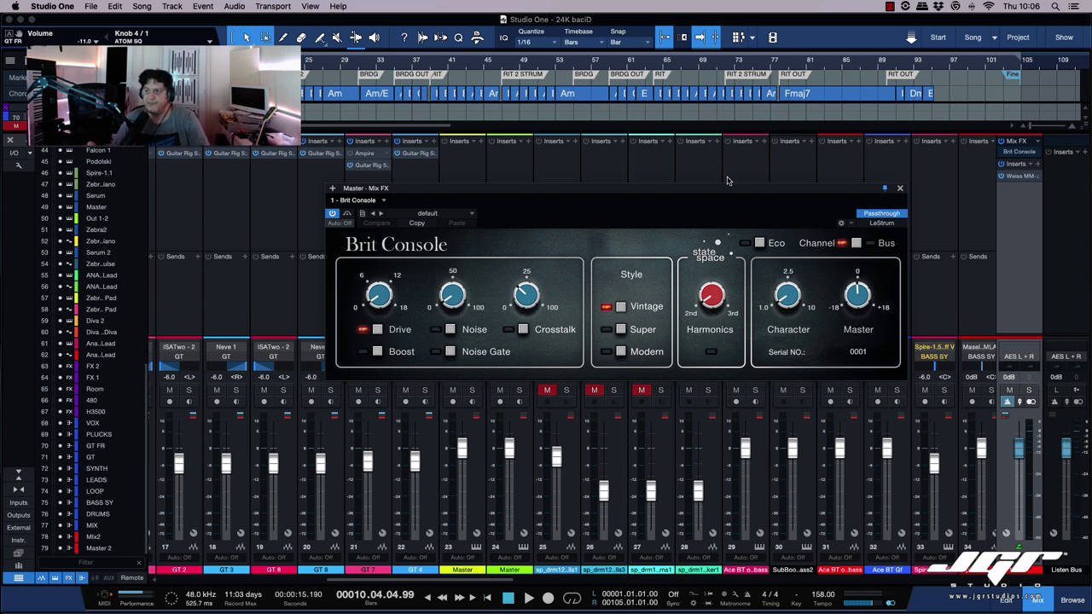
mouse_move(751, 192)
mouse_down()
mouse_move(747, 175)
mouse_move(739, 198)
mouse_up()
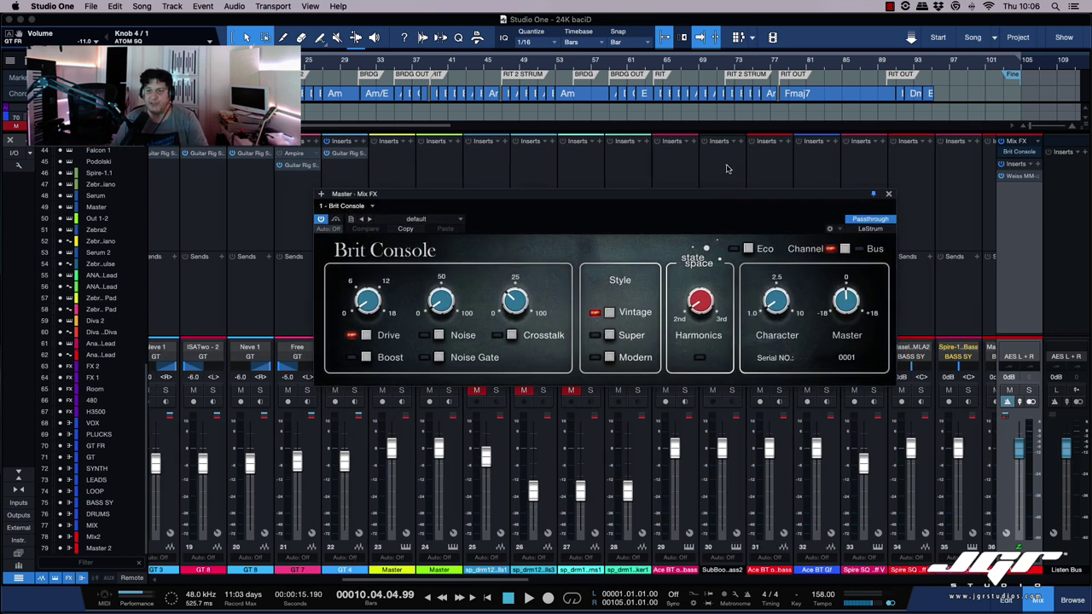
scroll(727, 168, right, 10)
scroll(727, 169, right, 8)
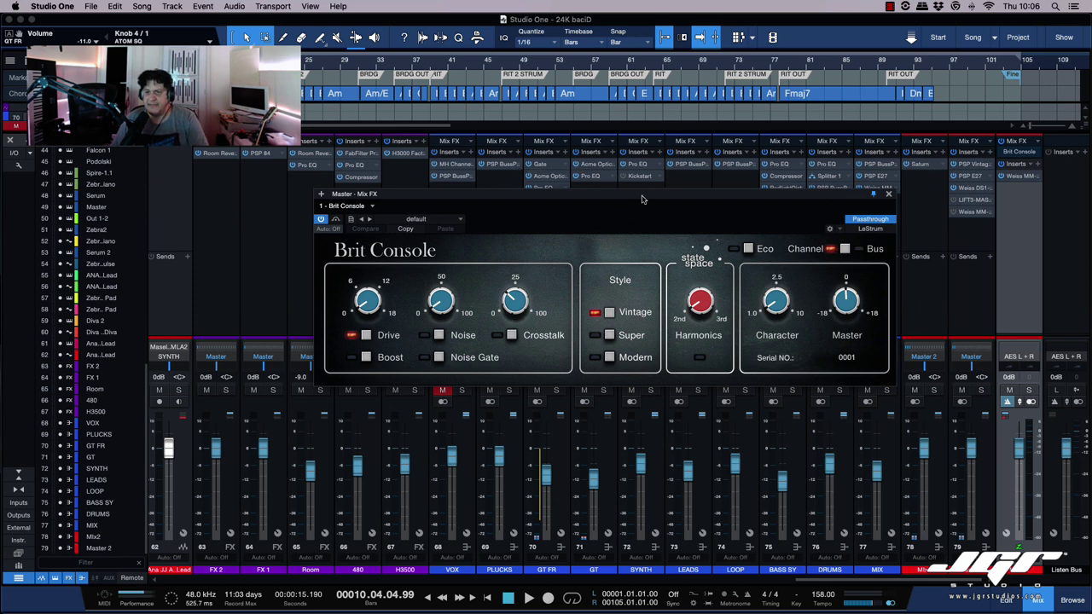
drag(643, 196, 640, 210)
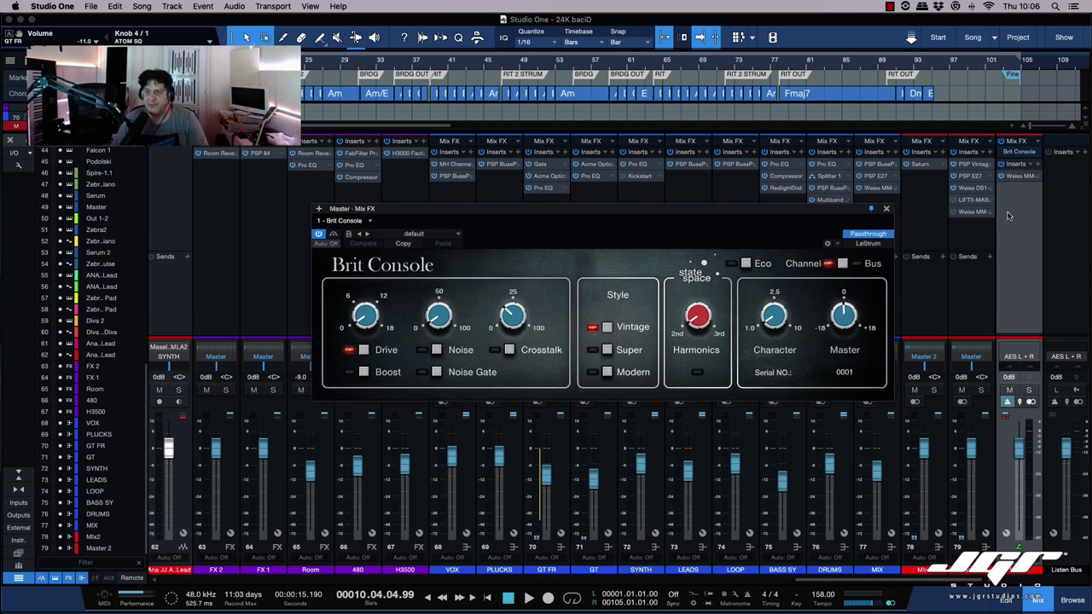
scroll(950, 181, left, 20)
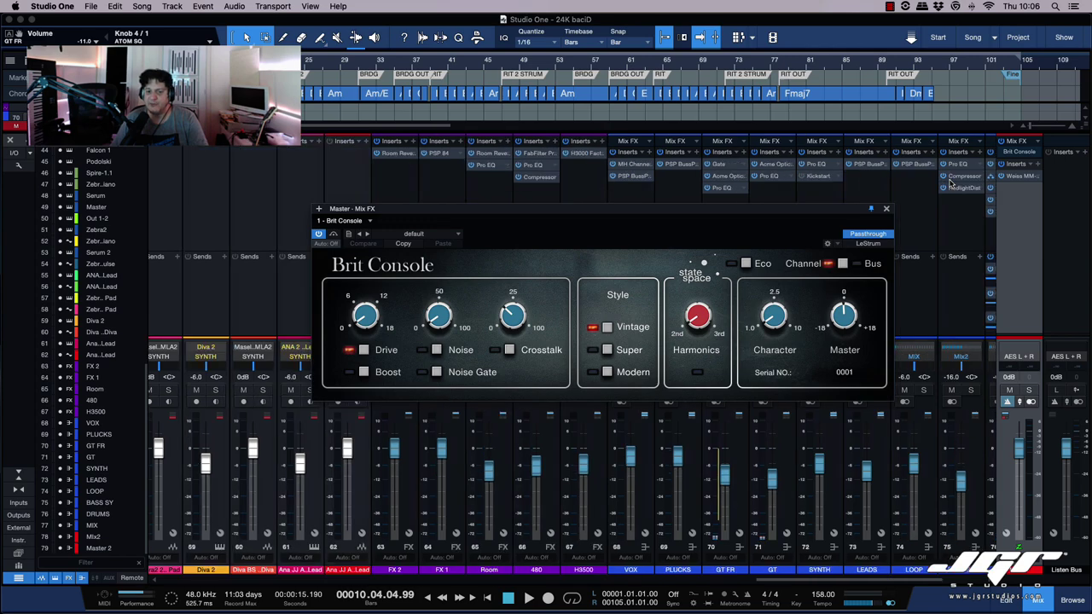
scroll(950, 183, right, 3)
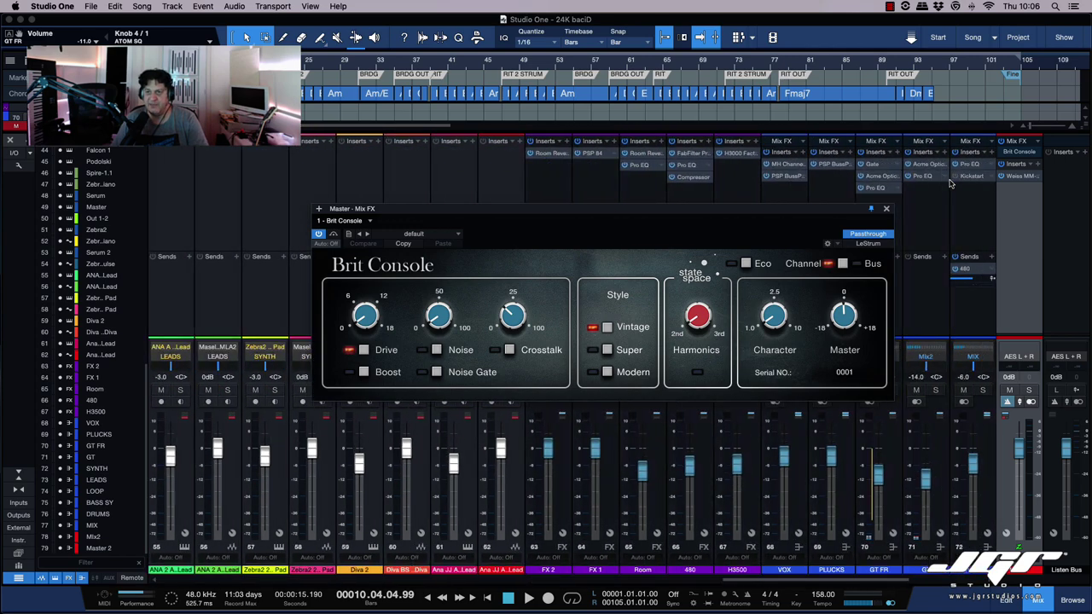
scroll(950, 183, right, 20)
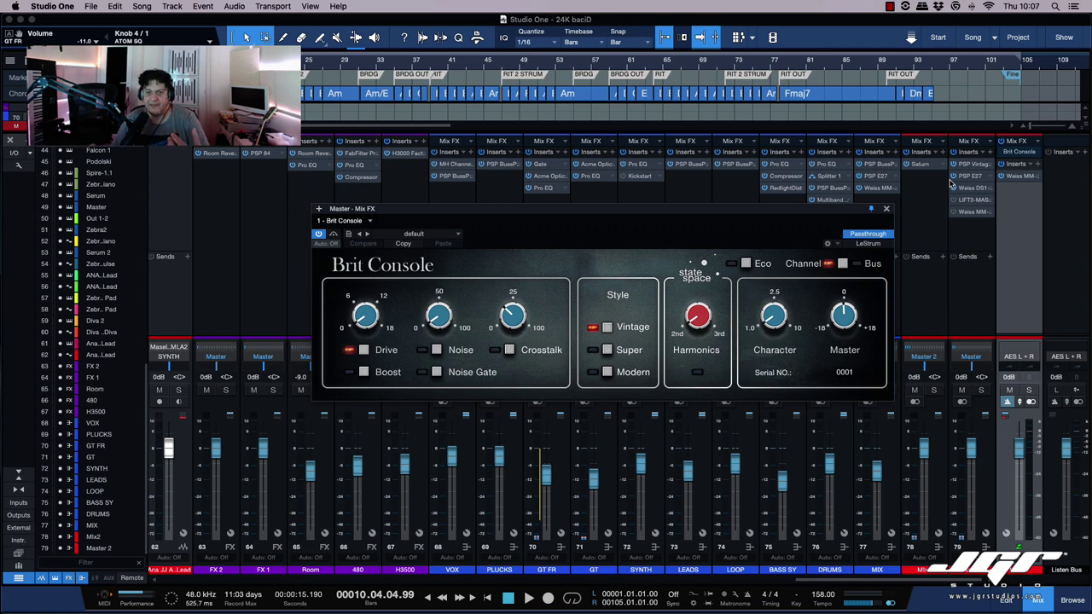
scroll(950, 183, left, 20)
scroll(950, 183, right, 20)
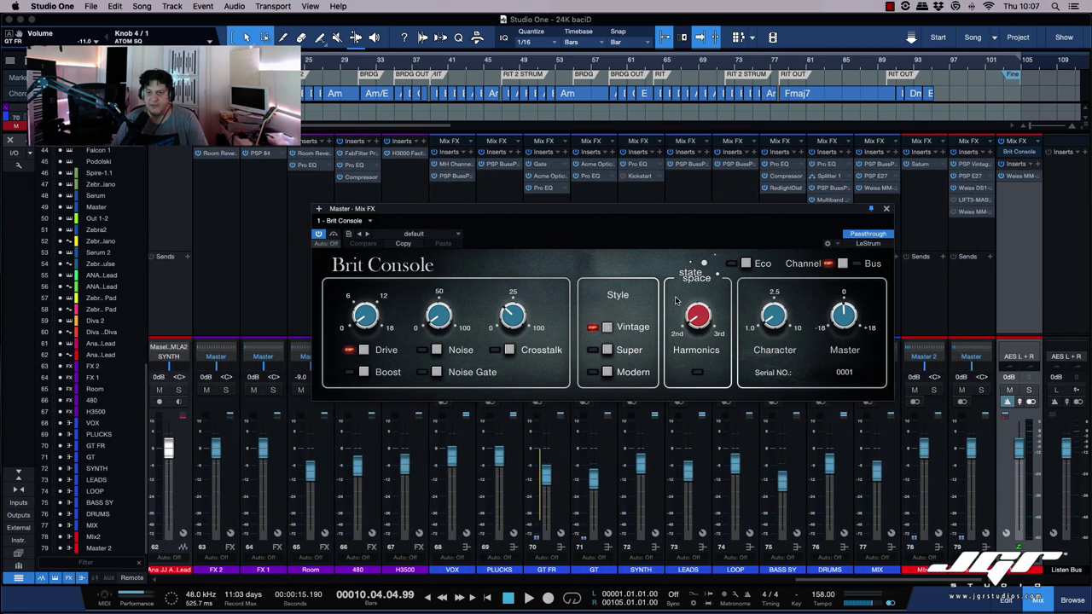
drag(669, 214, 674, 207)
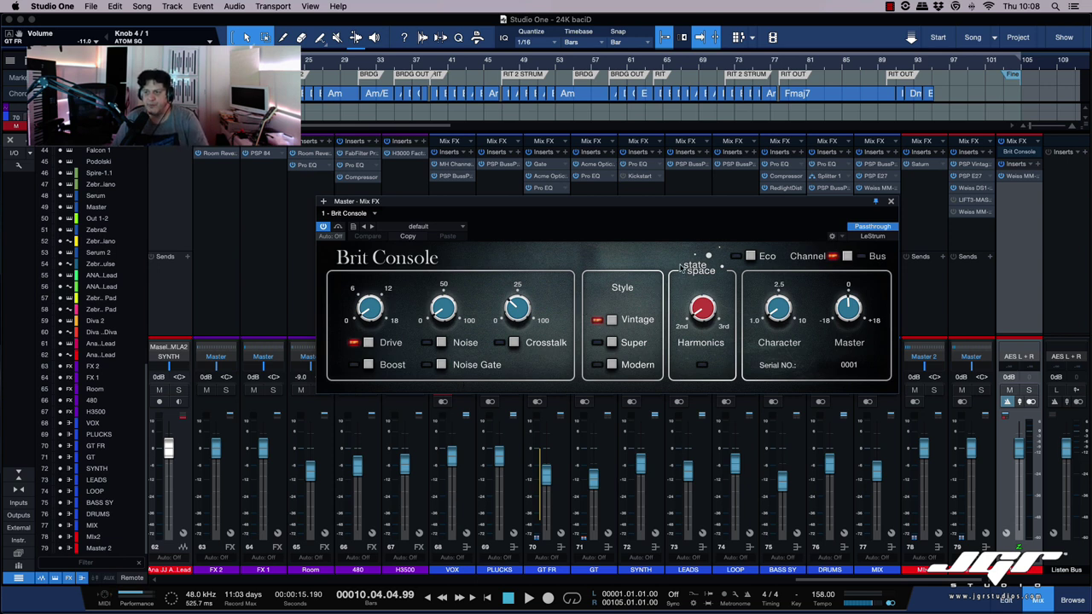
Step: Try Console Shaper on the Master Mix FX, then switch it to CTC-1 and reposition its window
click(1040, 152)
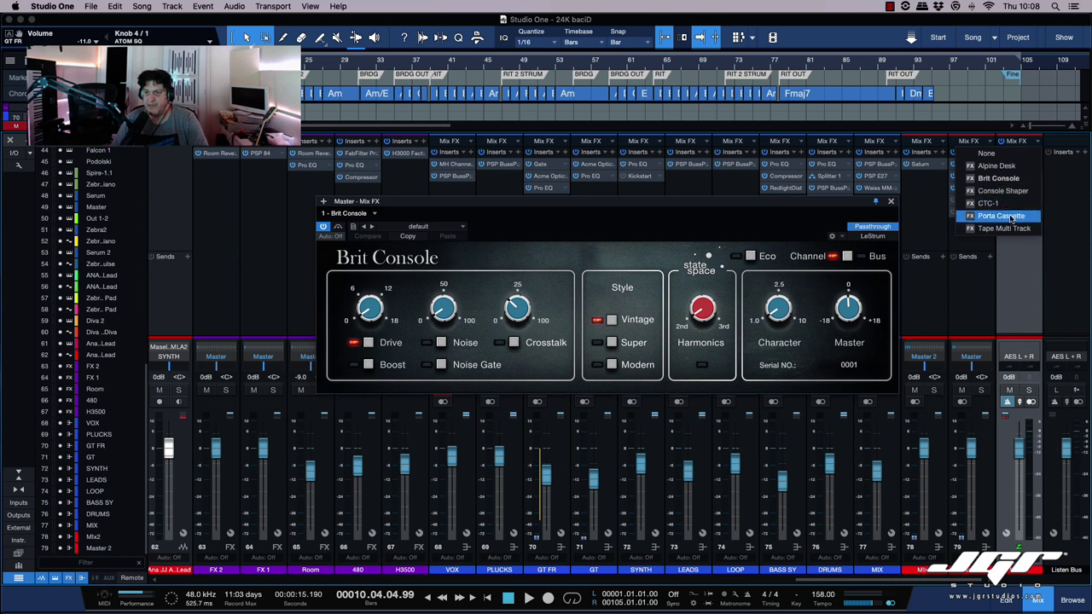
click(997, 192)
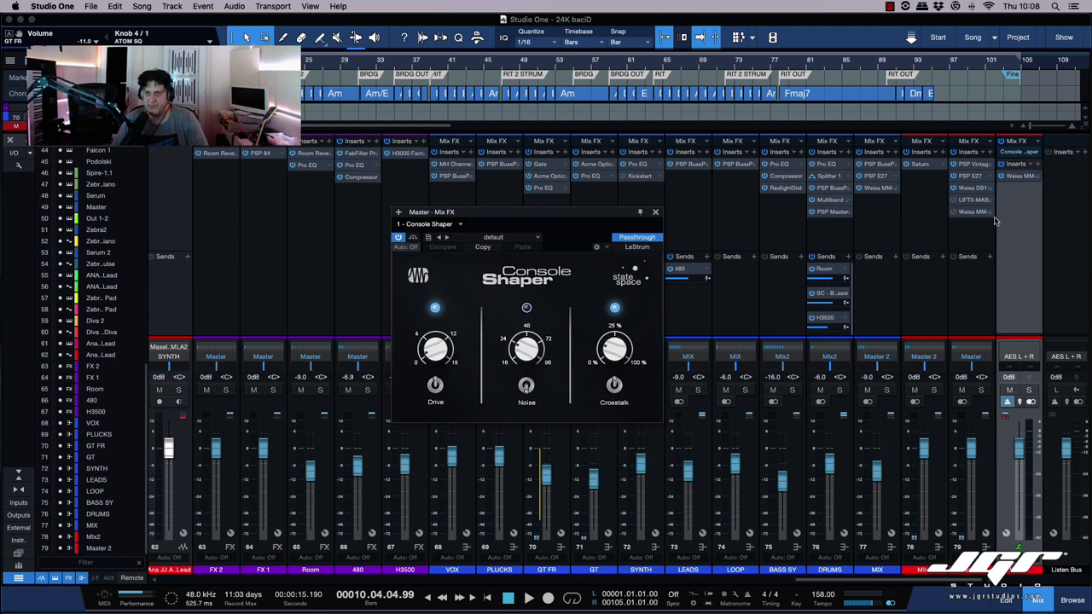
click(1039, 141)
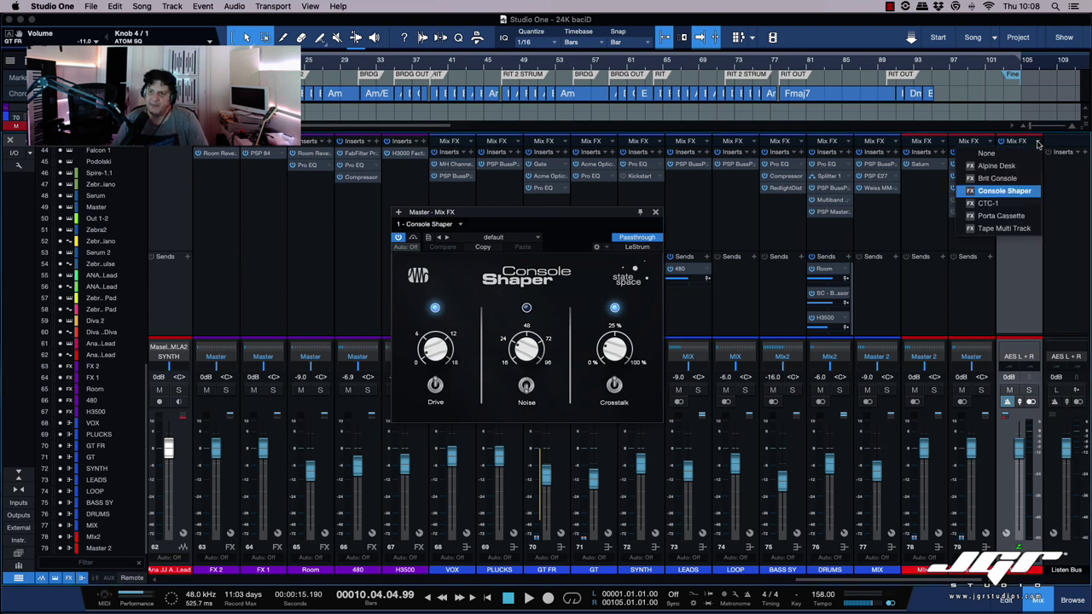
click(1005, 205)
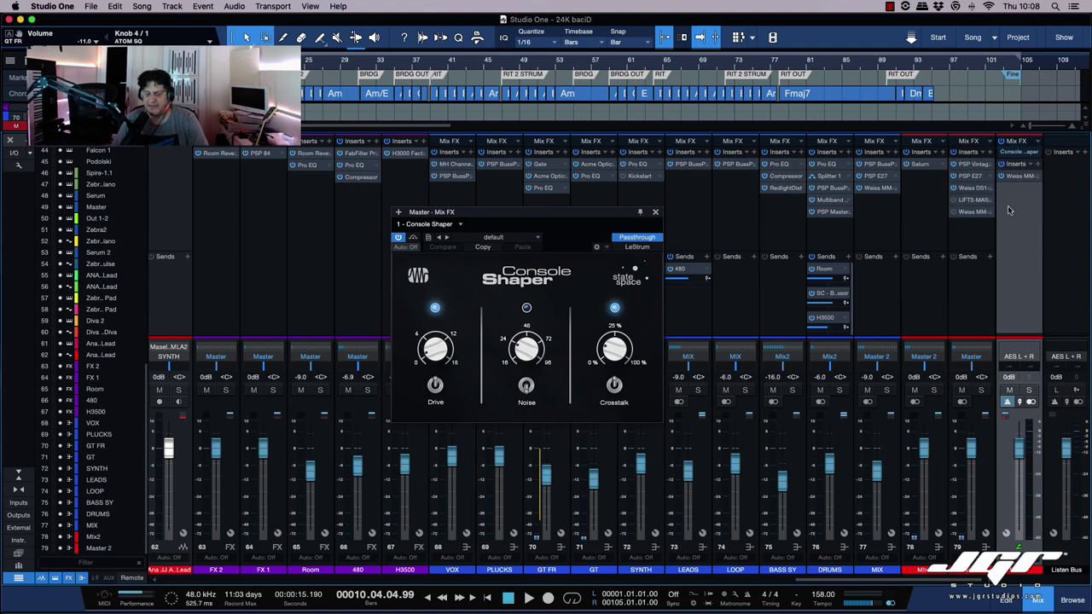
drag(790, 215, 745, 205)
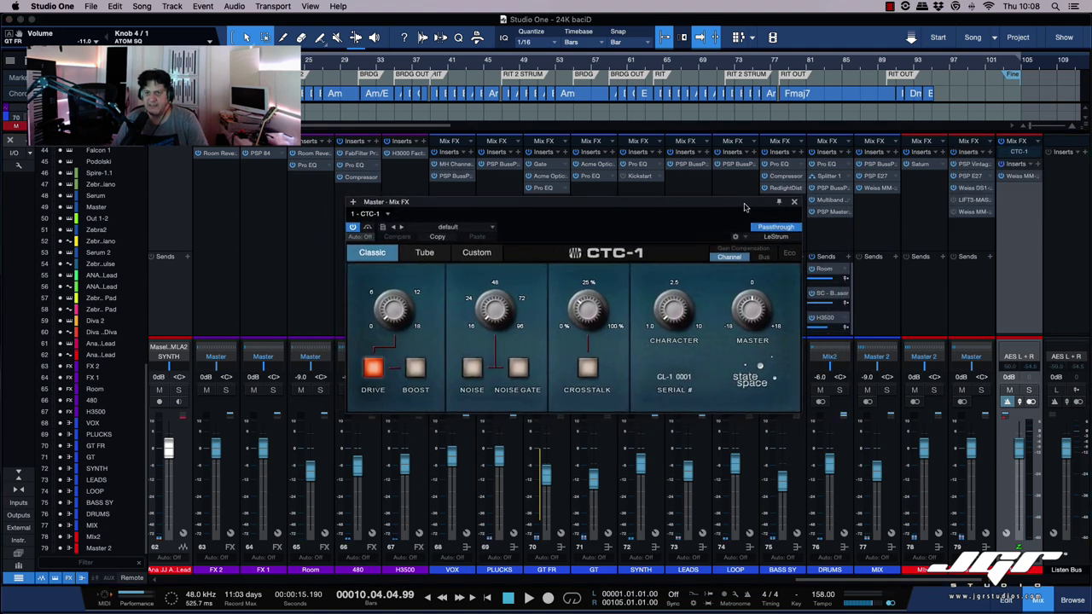
Step: Compare CTC-1's Tube and Custom views, returning to Classic
click(424, 252)
click(476, 253)
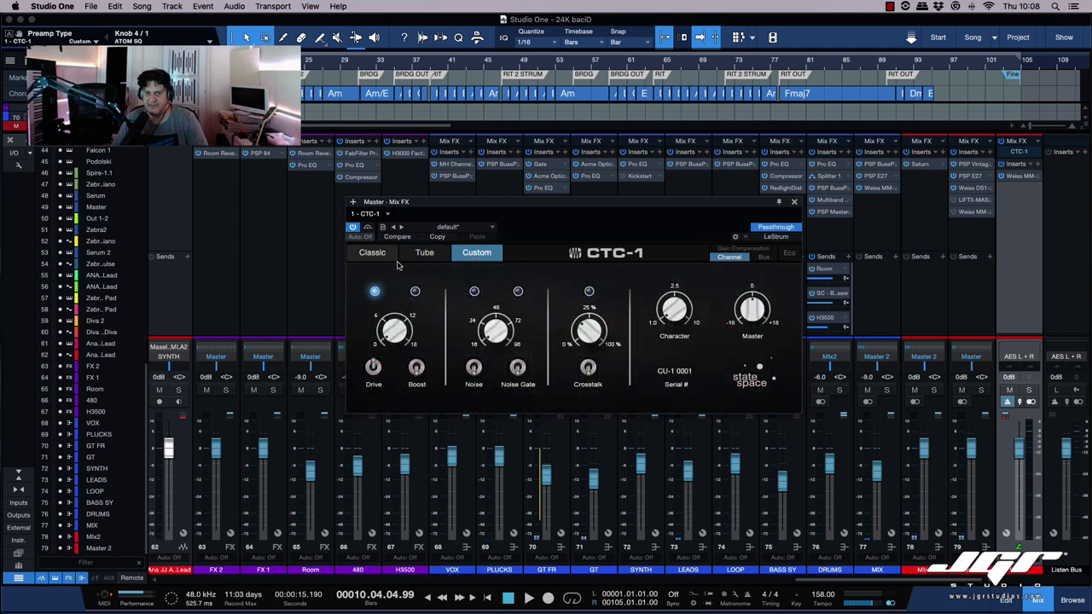
click(386, 256)
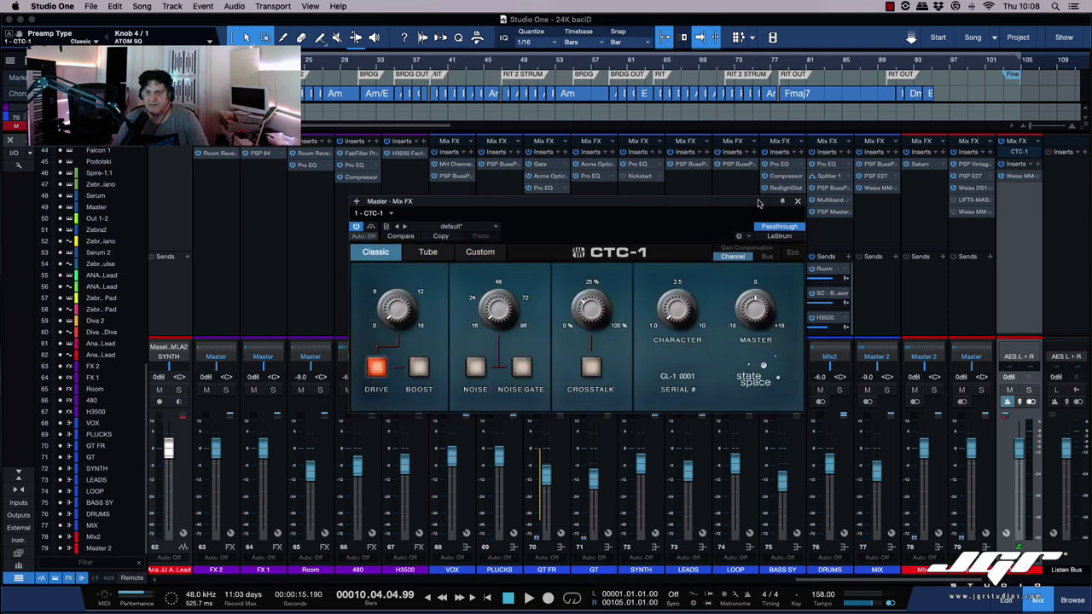
click(1039, 142)
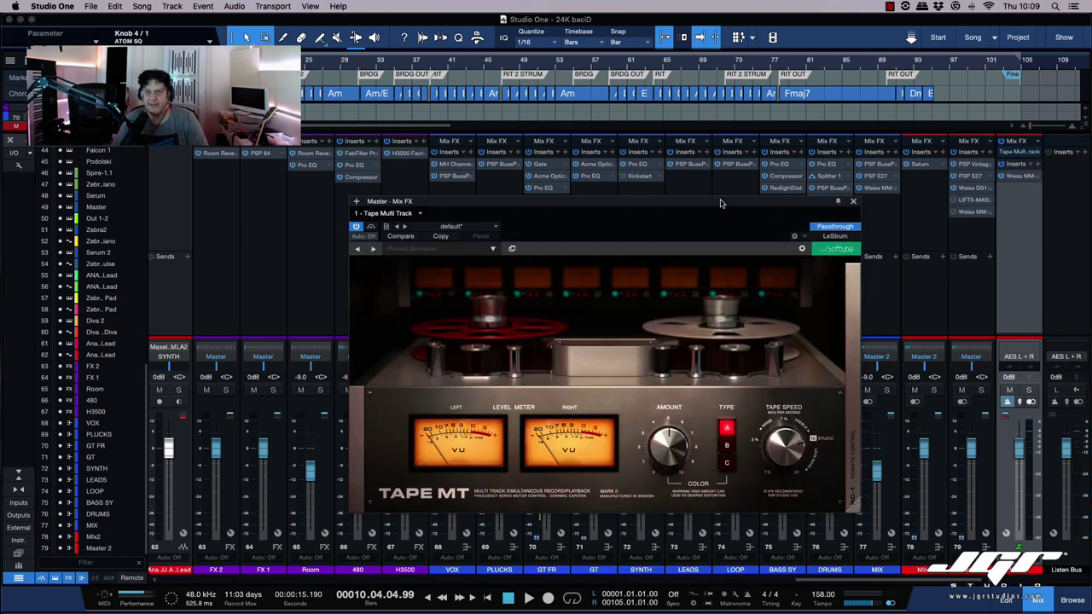
Step: Switch the Master Mix FX from Tape MT back to Brit Console, then to Alpine Desk
drag(720, 203, 742, 200)
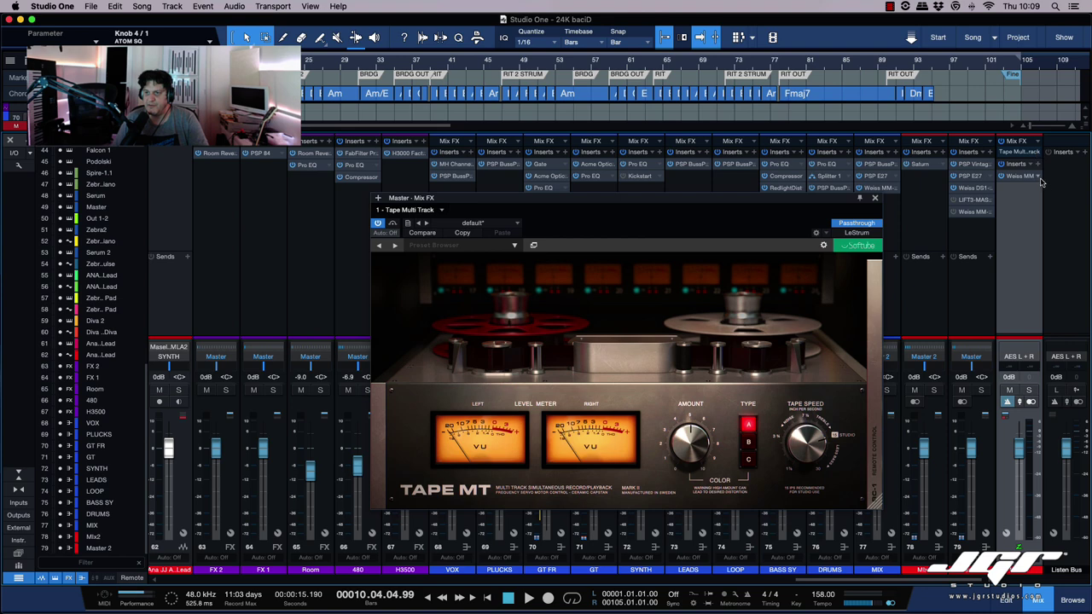
click(1039, 142)
click(996, 179)
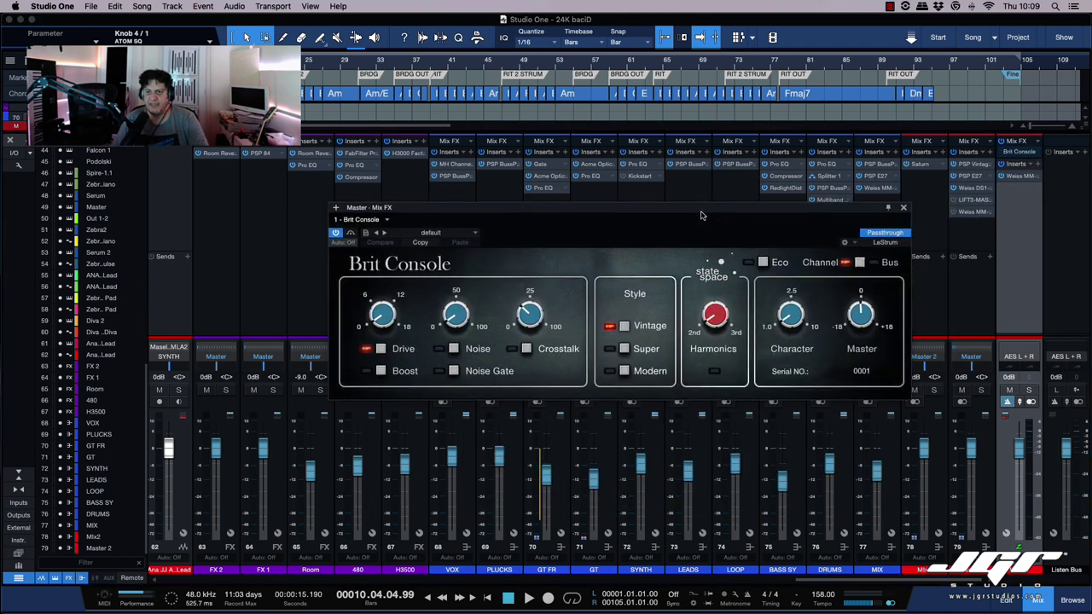
drag(690, 208, 692, 204)
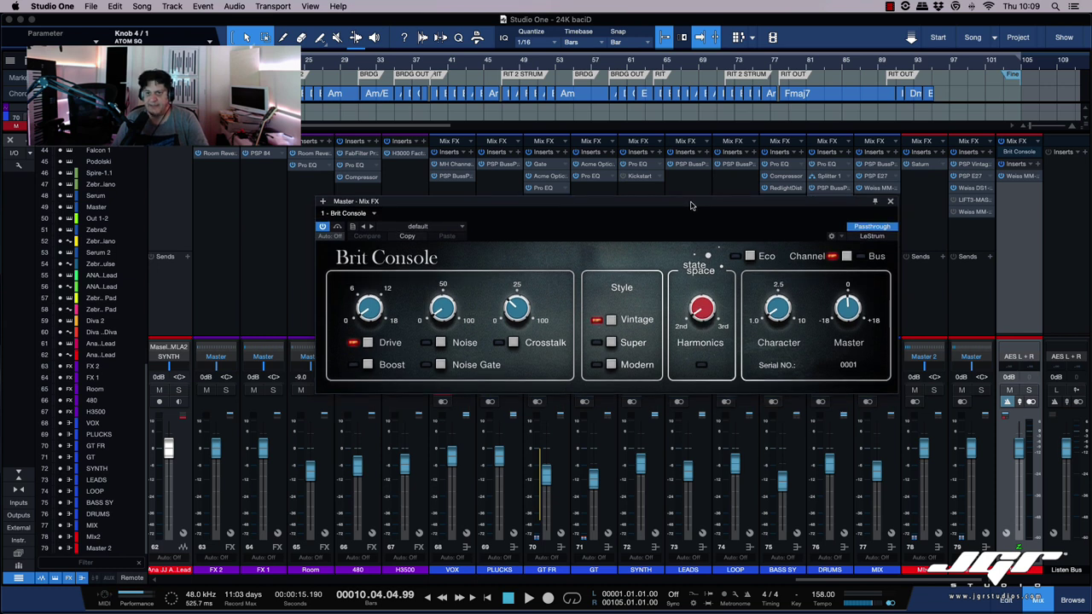
click(1022, 151)
click(1005, 171)
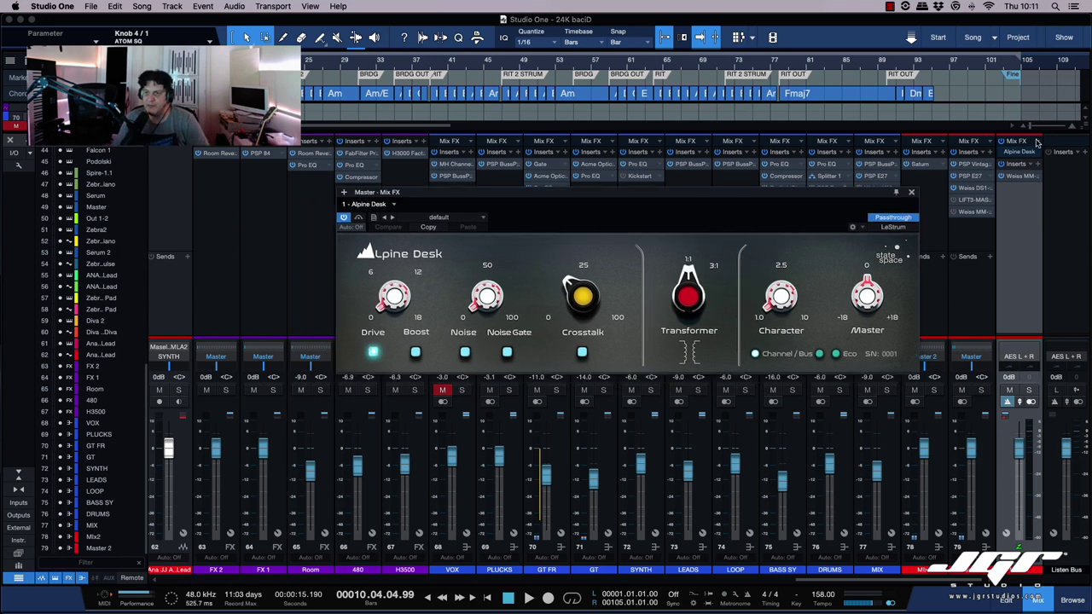
Step: Load Porta Cassette as the Master Mix FX and position its window
click(1036, 142)
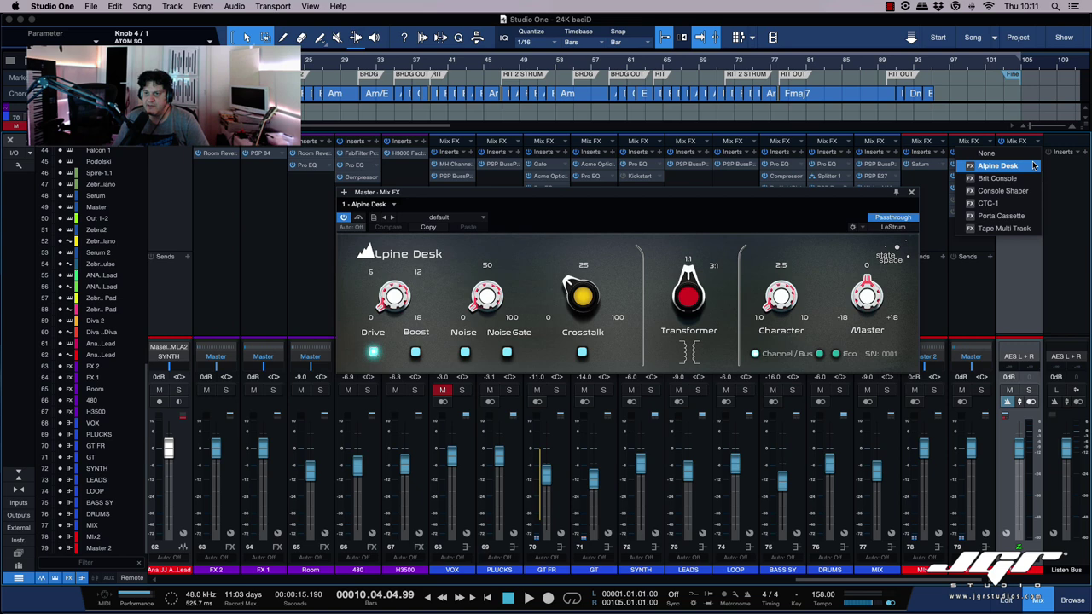
click(1017, 214)
drag(726, 193, 741, 156)
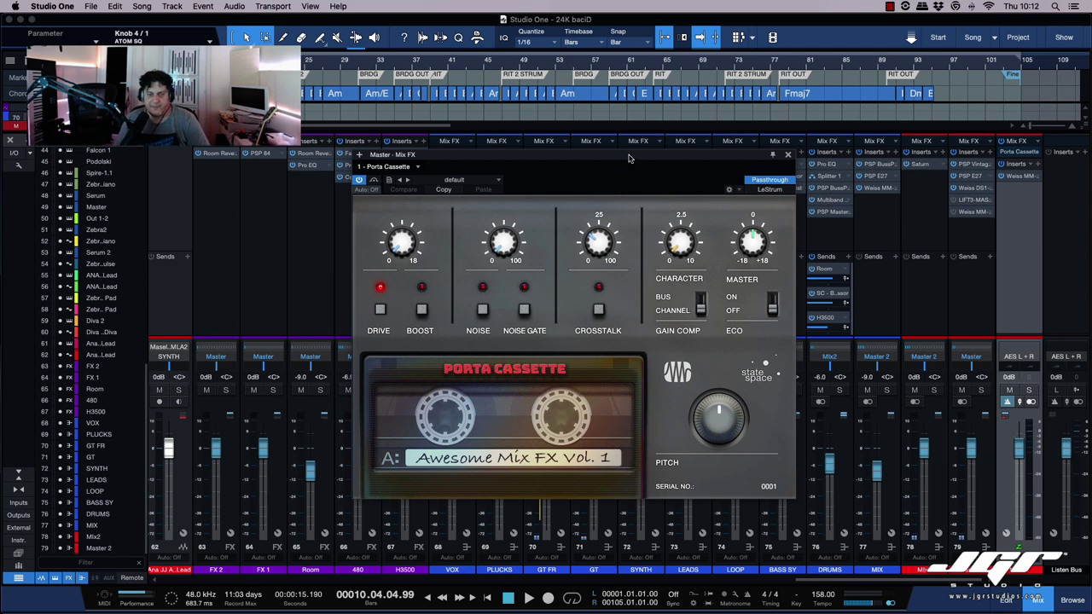
drag(628, 158, 637, 167)
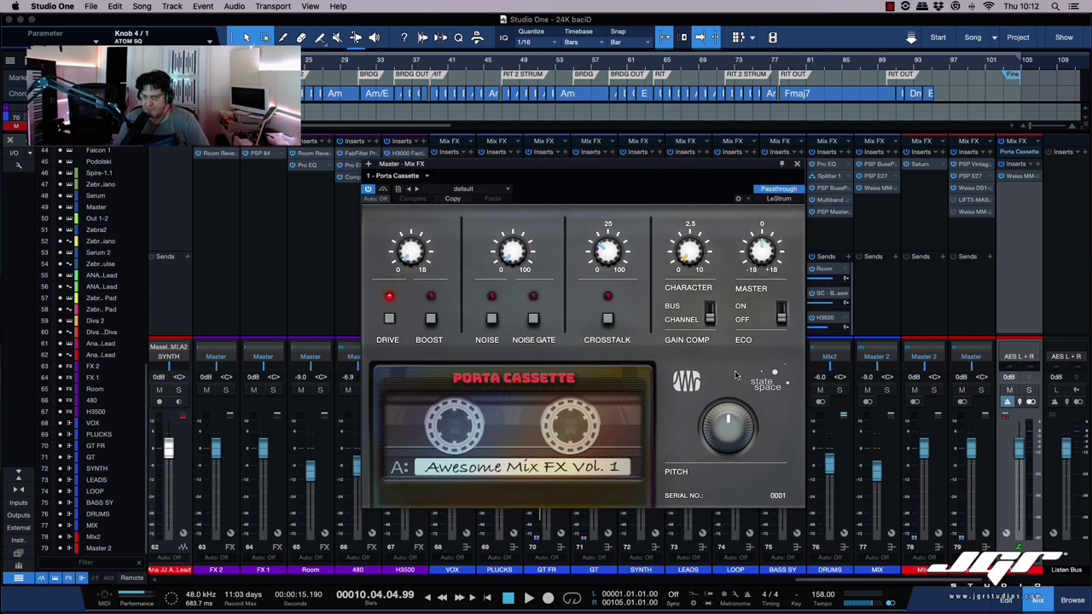
Step: Swap the Master Mix FX to Brit Console and move its window lower
click(1038, 142)
click(996, 177)
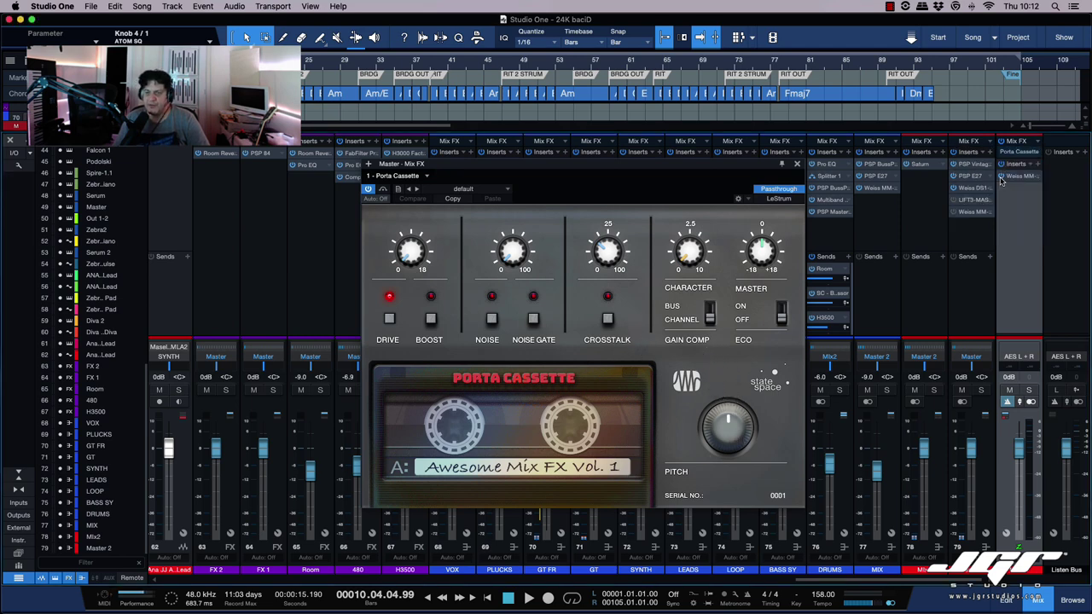
drag(758, 166, 746, 189)
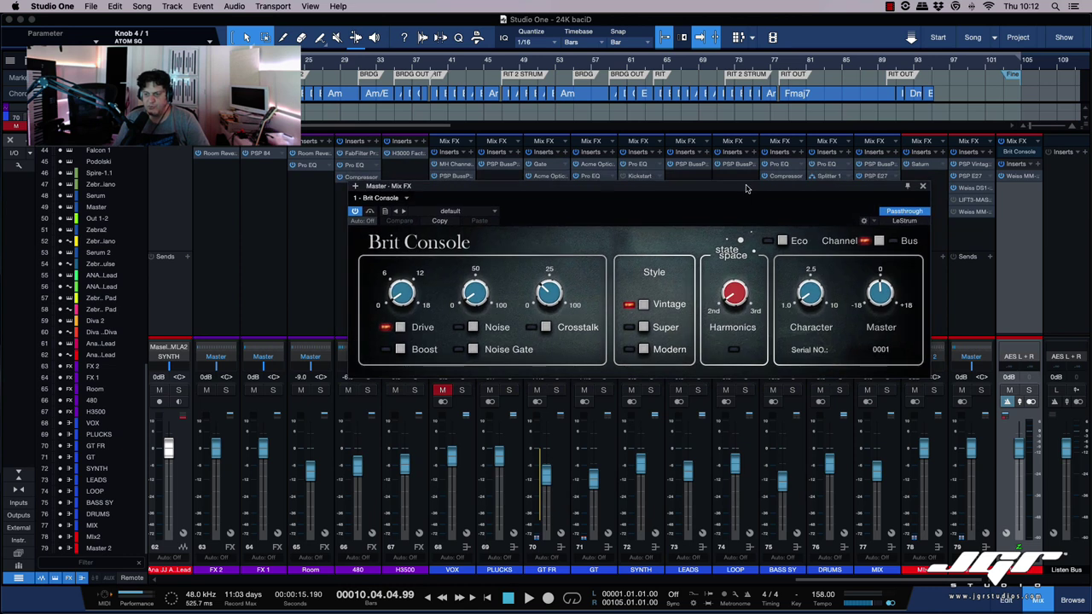
Step: Turn on Crosstalk and raise the Noise amount slightly, leaving the Noise switch off
click(546, 327)
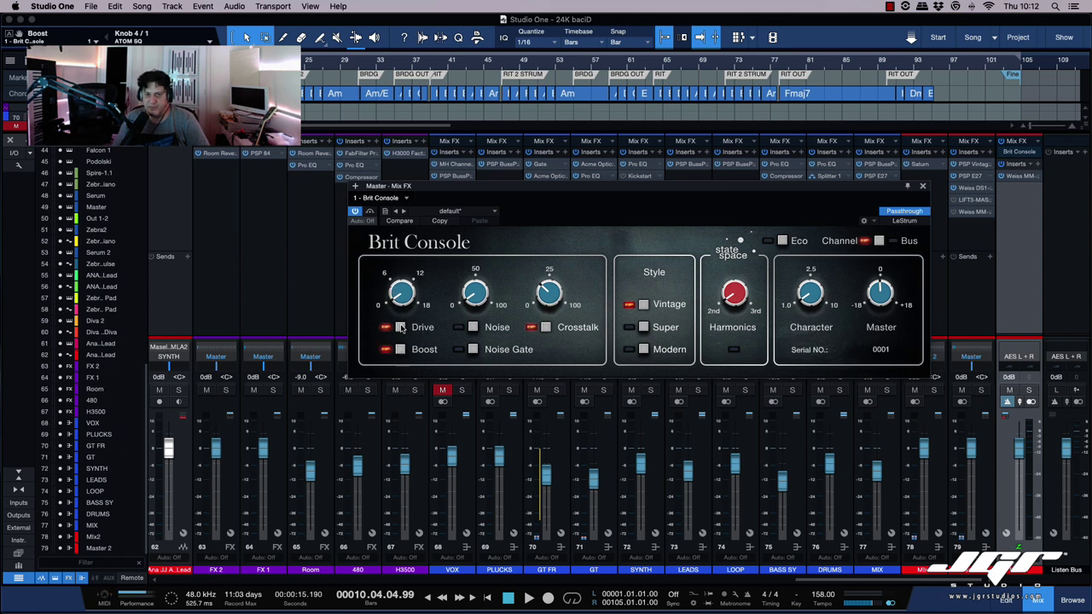
mouse_move(471, 273)
mouse_down()
mouse_move(476, 255)
mouse_move(474, 278)
mouse_move(473, 269)
mouse_up()
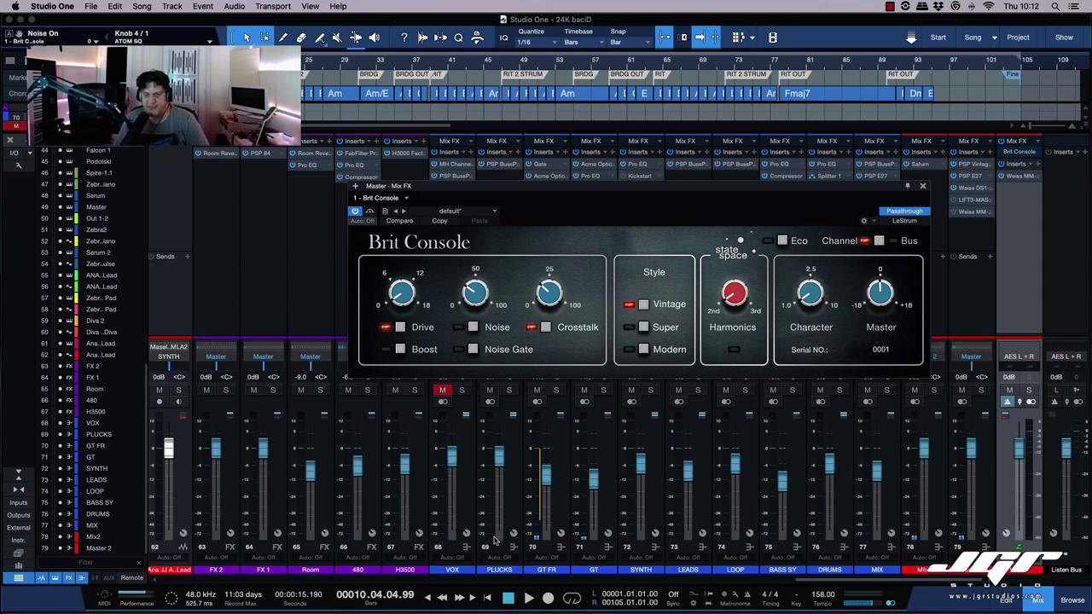
click(473, 328)
click(474, 328)
Step: Cycle the console style through Super, Modern and Vintage, ending on Modern
click(644, 328)
click(645, 350)
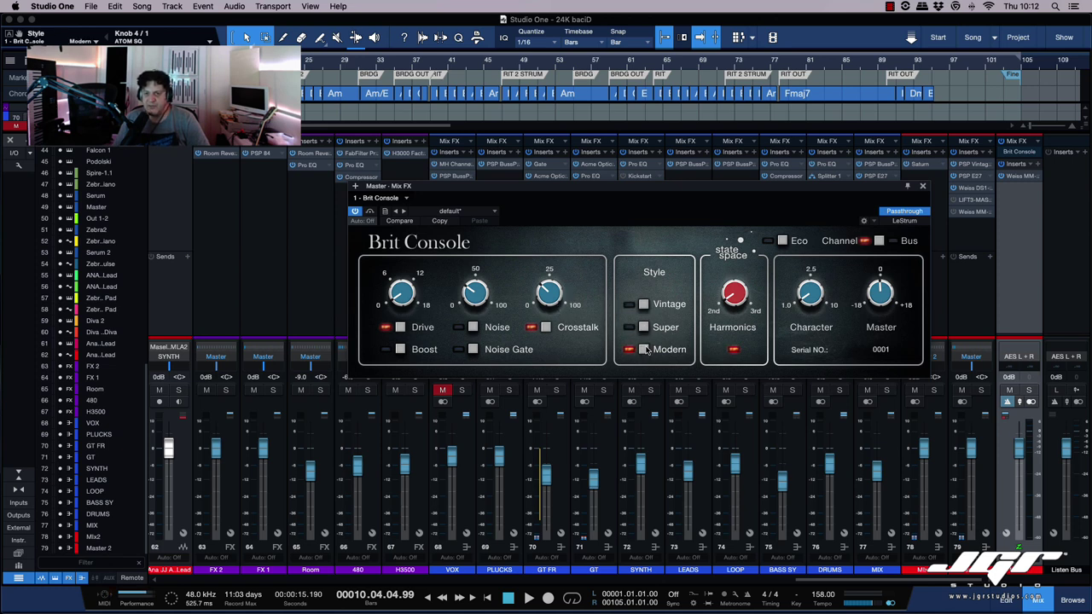
click(644, 305)
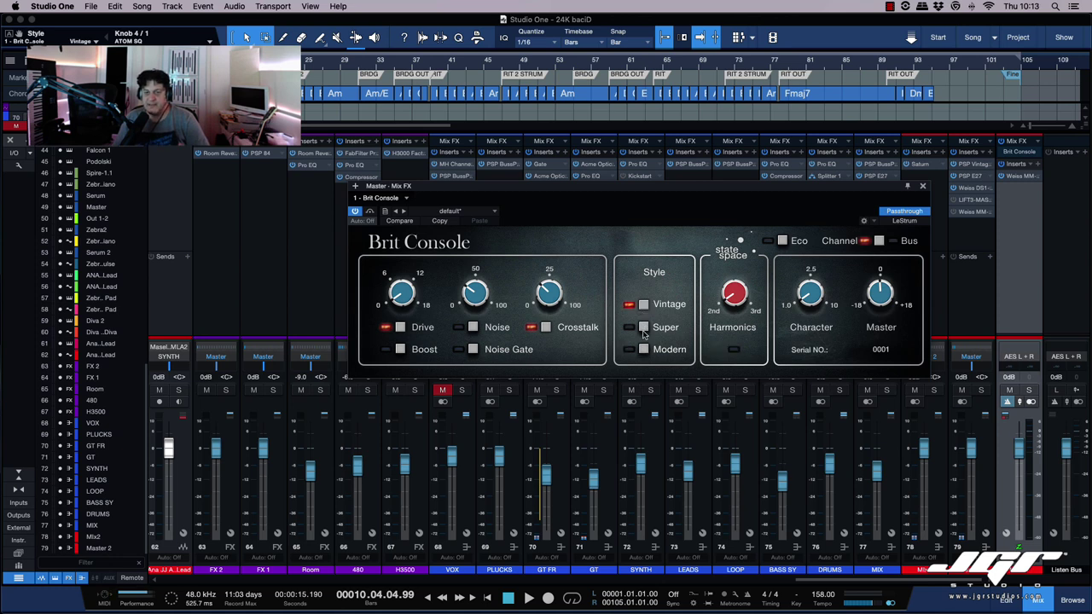
click(644, 328)
click(645, 349)
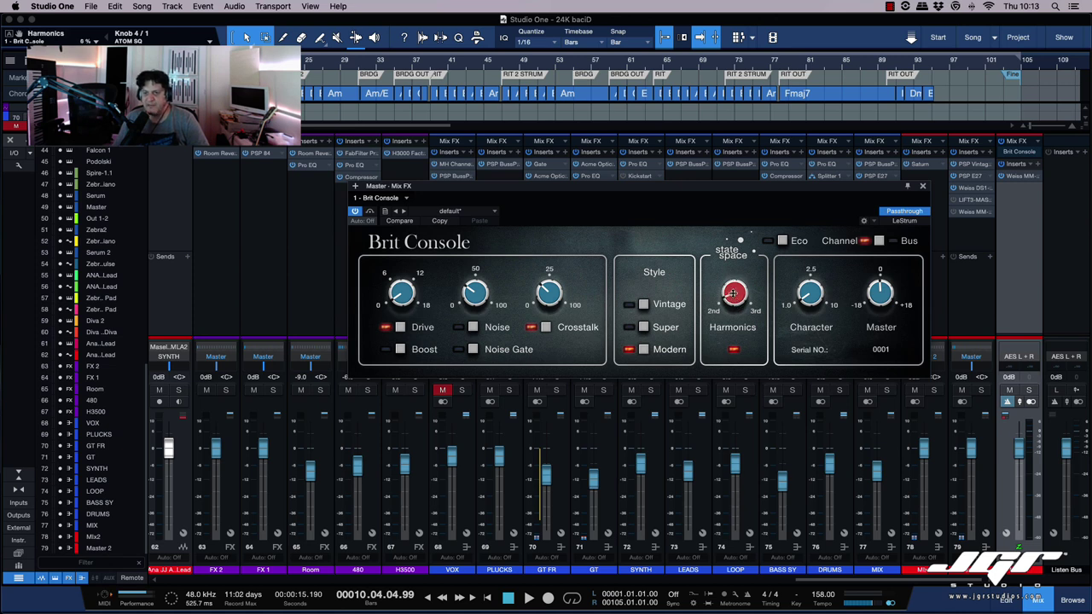
Step: Lower Harmonics and try several Character amounts, settling Character at 1.00
drag(735, 293, 736, 322)
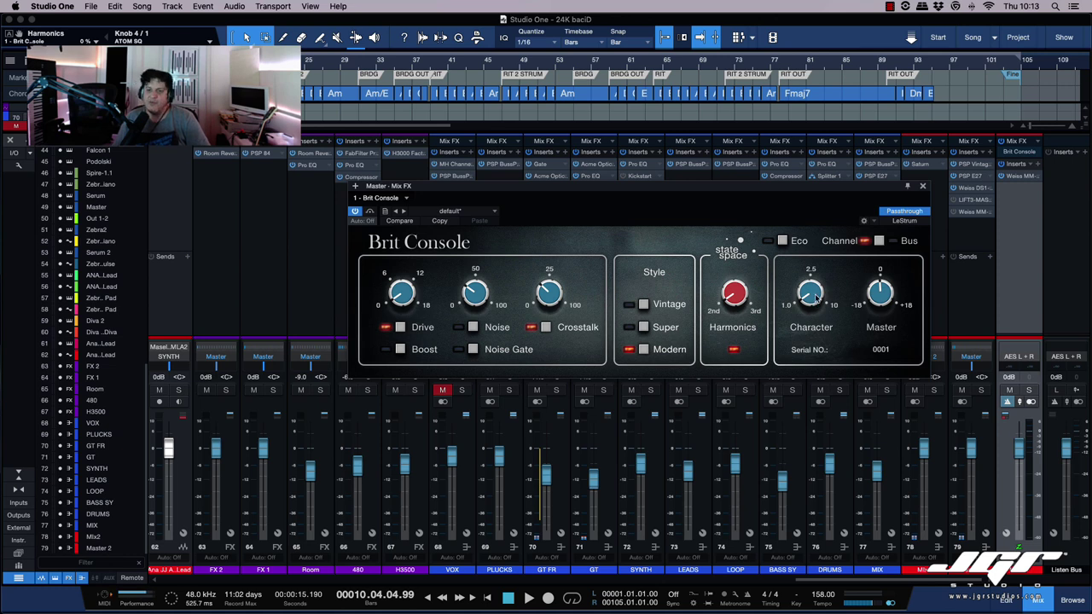
drag(817, 299, 808, 174)
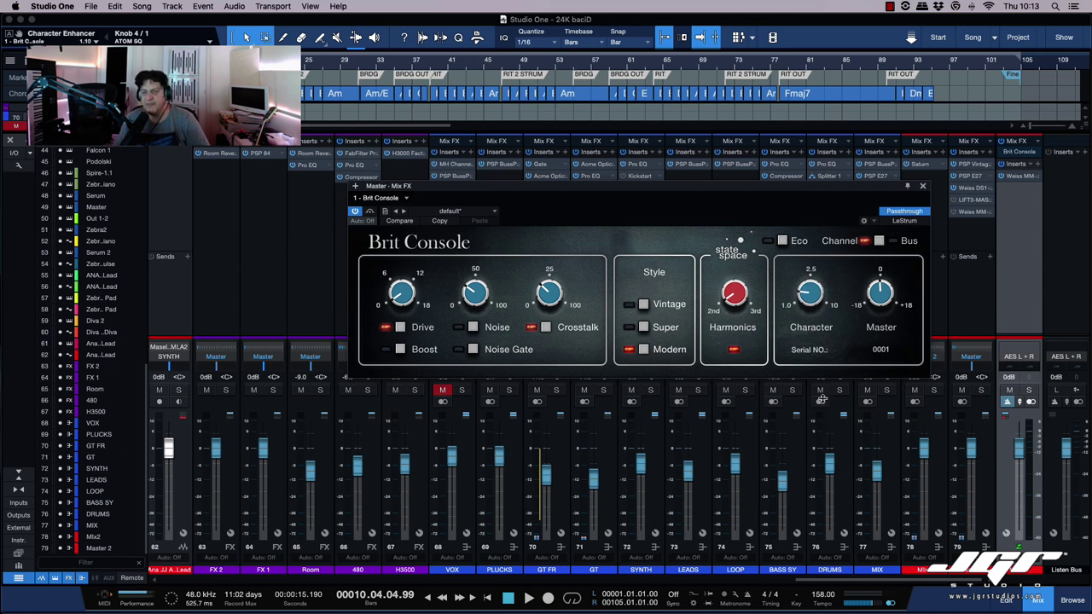
drag(812, 290, 819, 422)
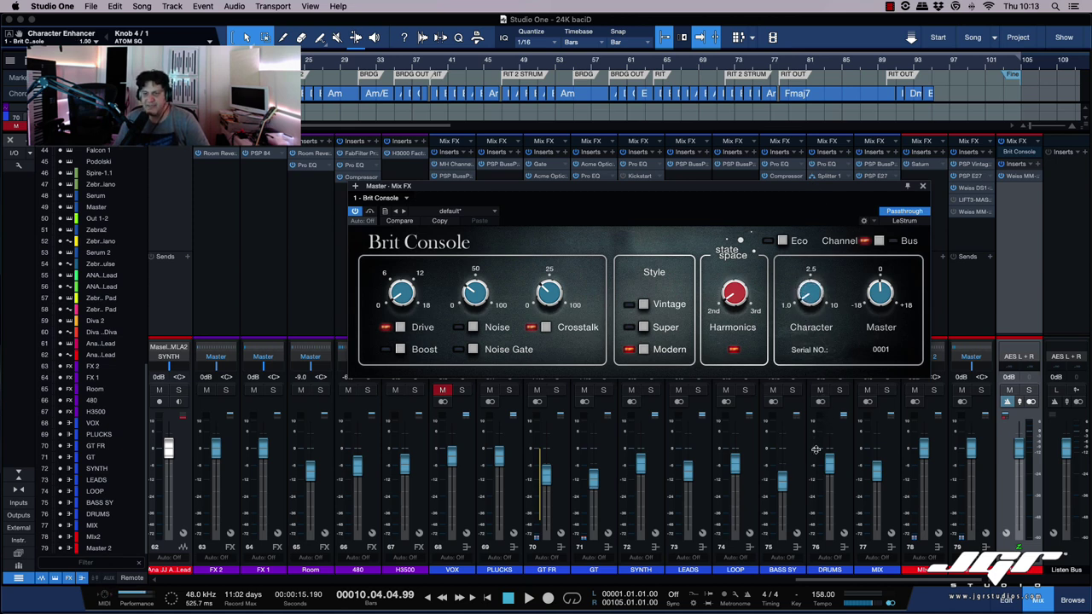
scroll(804, 344, left, 1)
drag(804, 344, 830, 389)
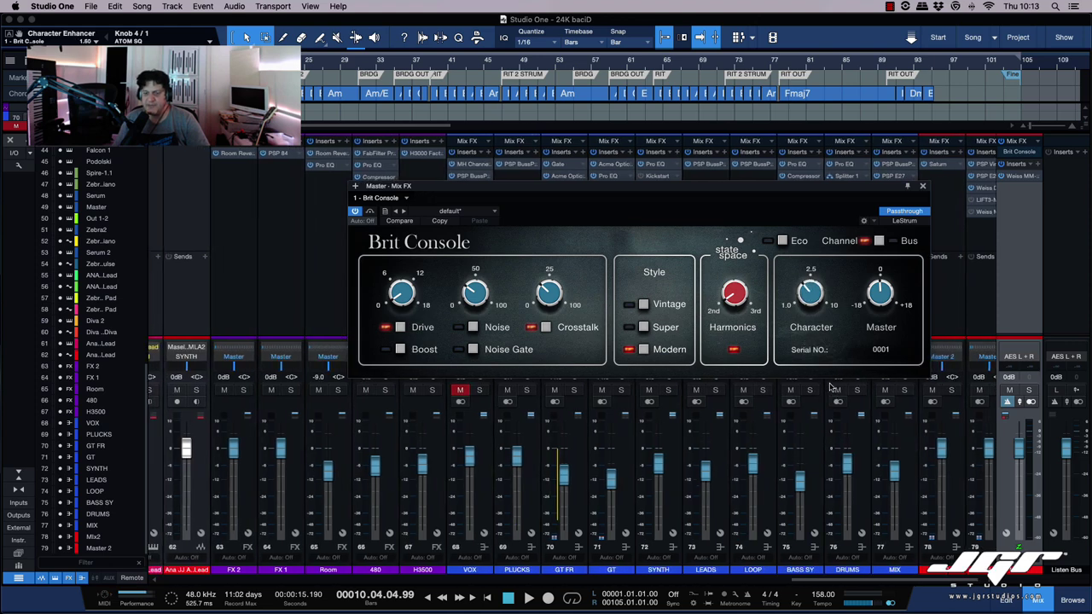
drag(805, 290, 809, 345)
drag(731, 186, 718, 202)
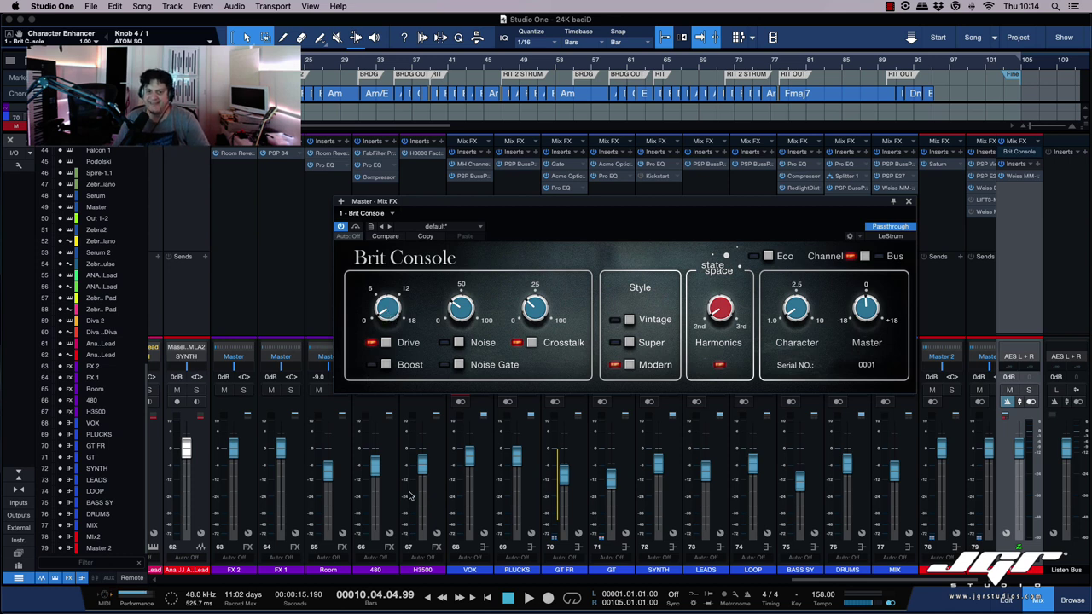
scroll(313, 468, left, 1)
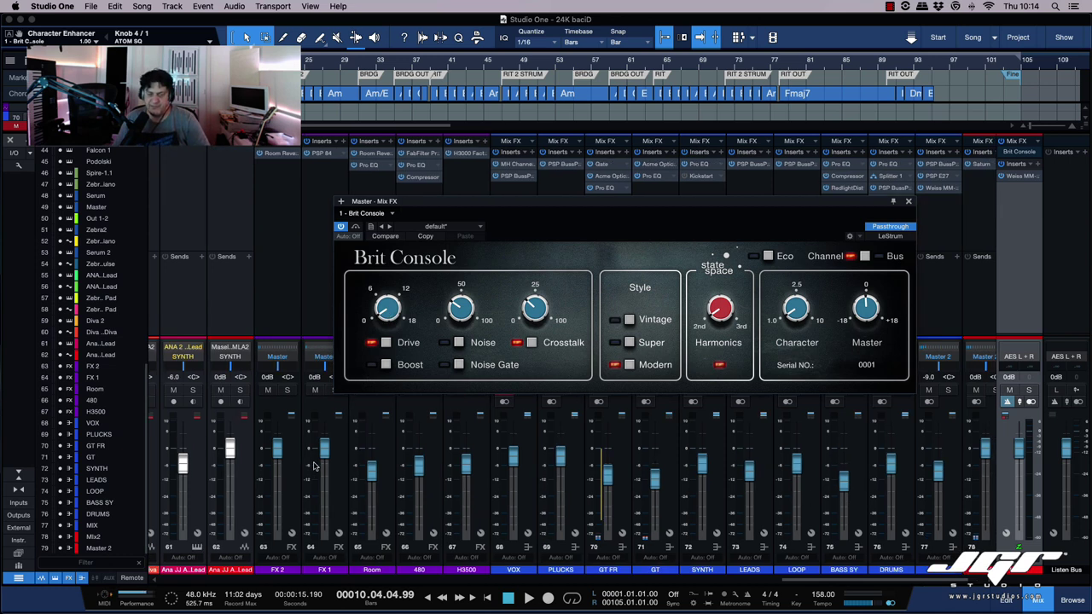
scroll(313, 467, left, 5)
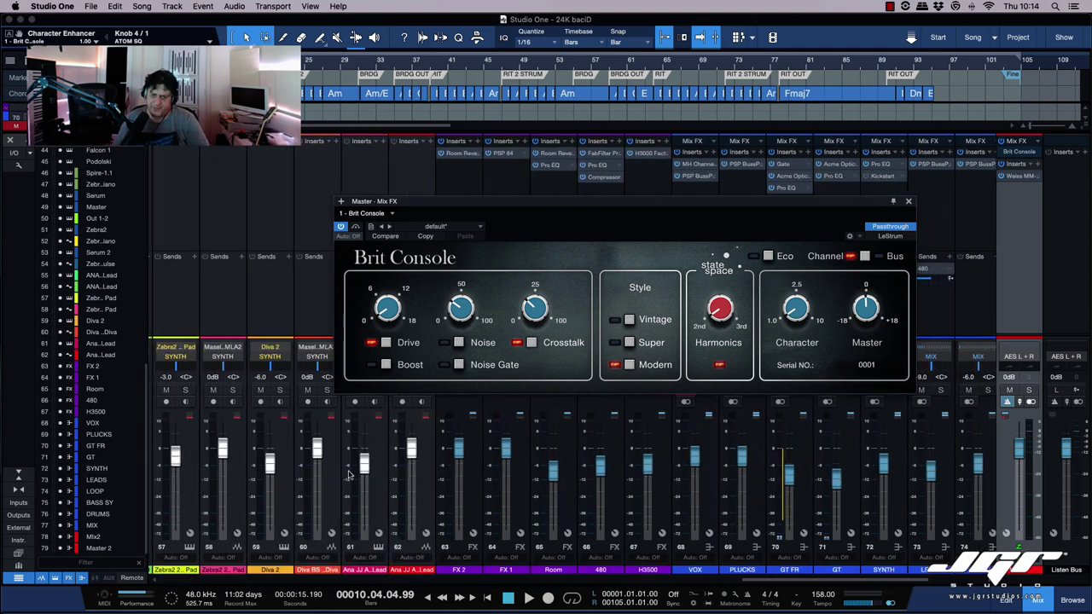
scroll(358, 467, right, 1)
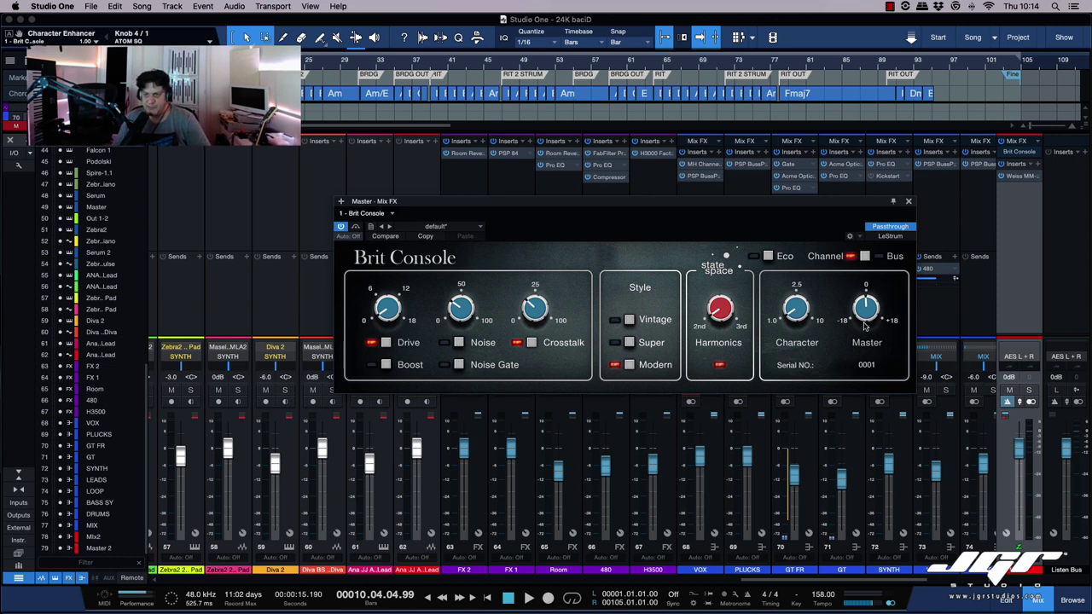
drag(791, 203, 852, 142)
scroll(845, 342, left, 1)
scroll(846, 342, left, 3)
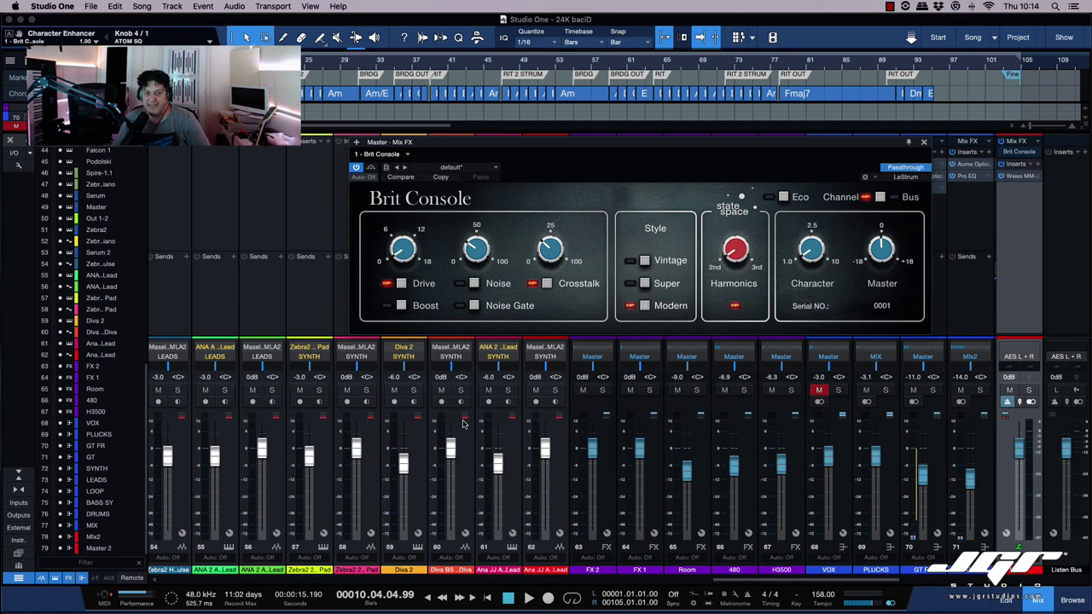
Step: Bypass-test Brit Console, close its window, and reload Brit Console on the Master bus
click(358, 171)
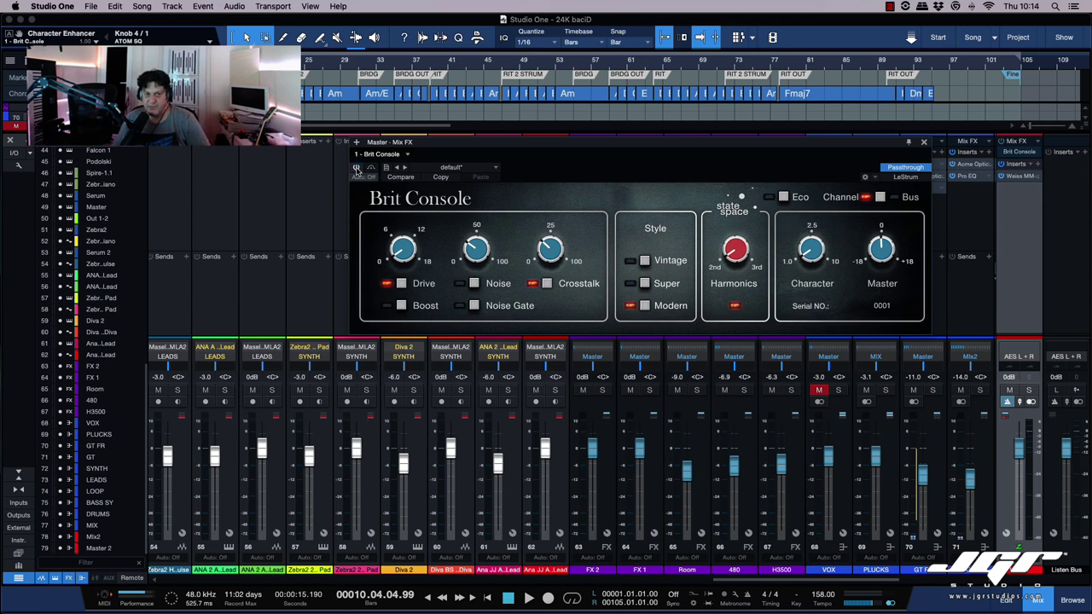
click(359, 171)
click(1016, 151)
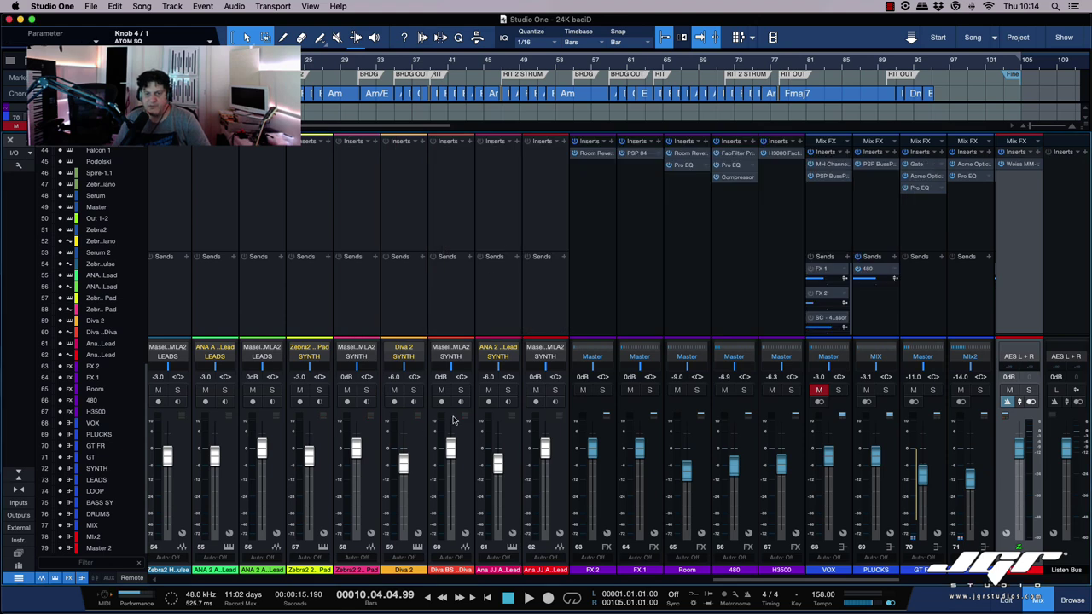
click(1016, 141)
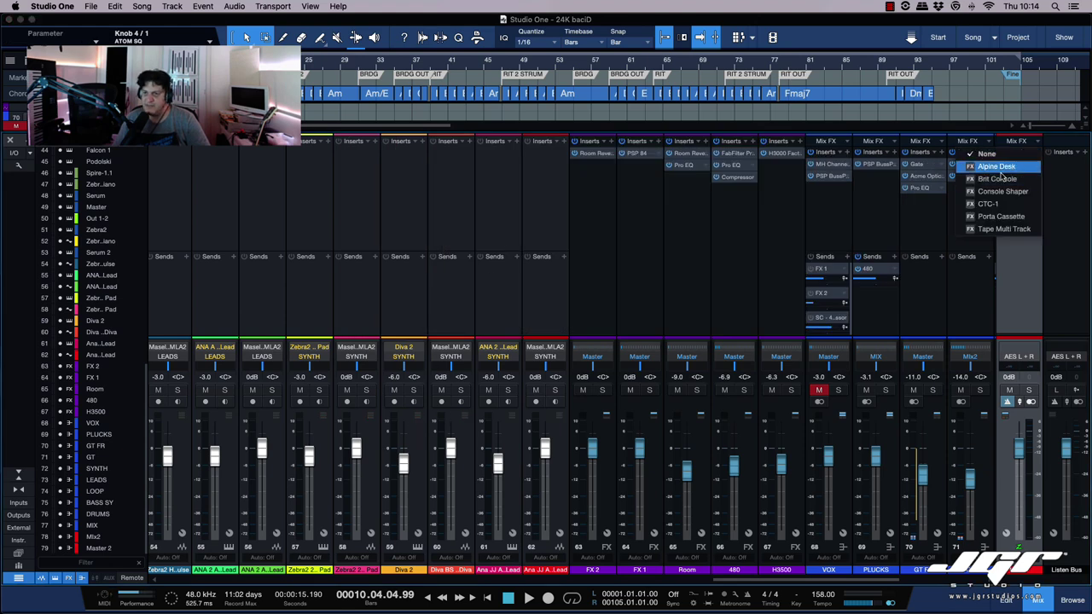
click(1000, 178)
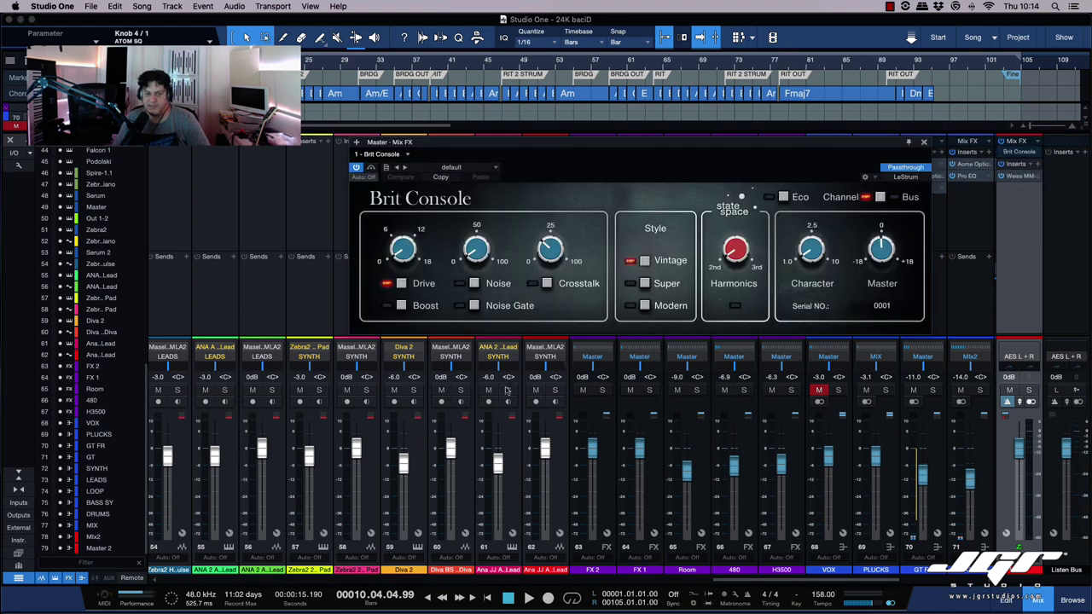
Step: Set Modern style, turn on Crosstalk and Noise, Drive 6.57 dB, Character about 2.5
click(670, 306)
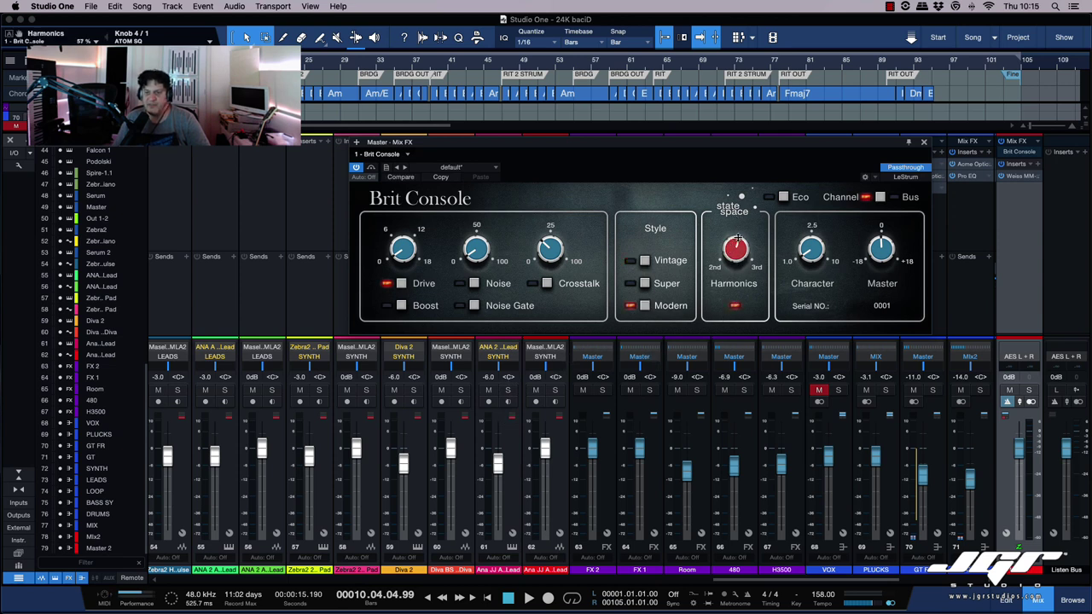
click(537, 285)
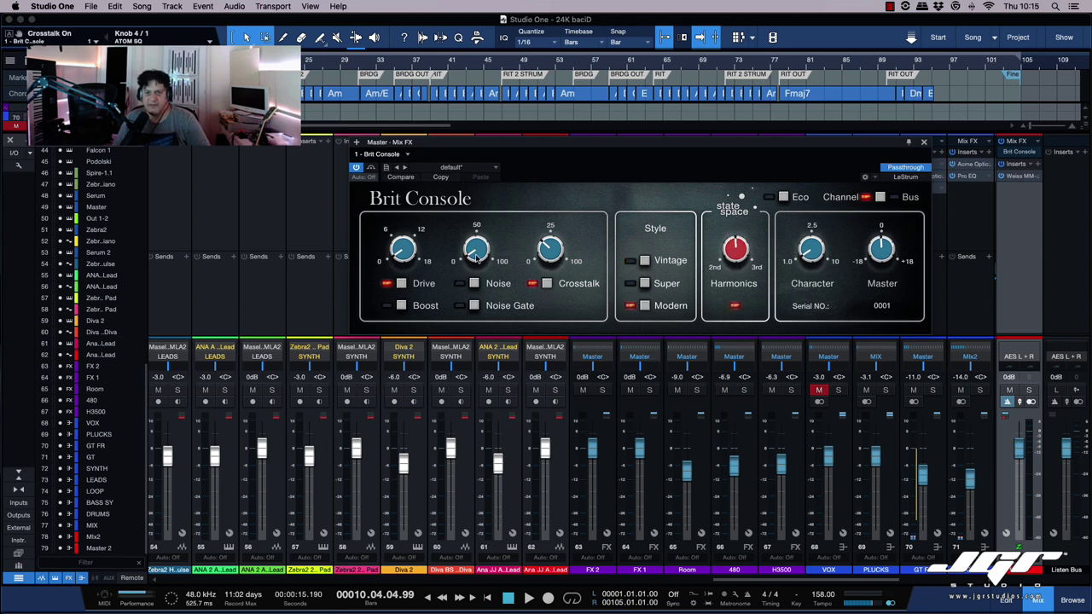
click(474, 284)
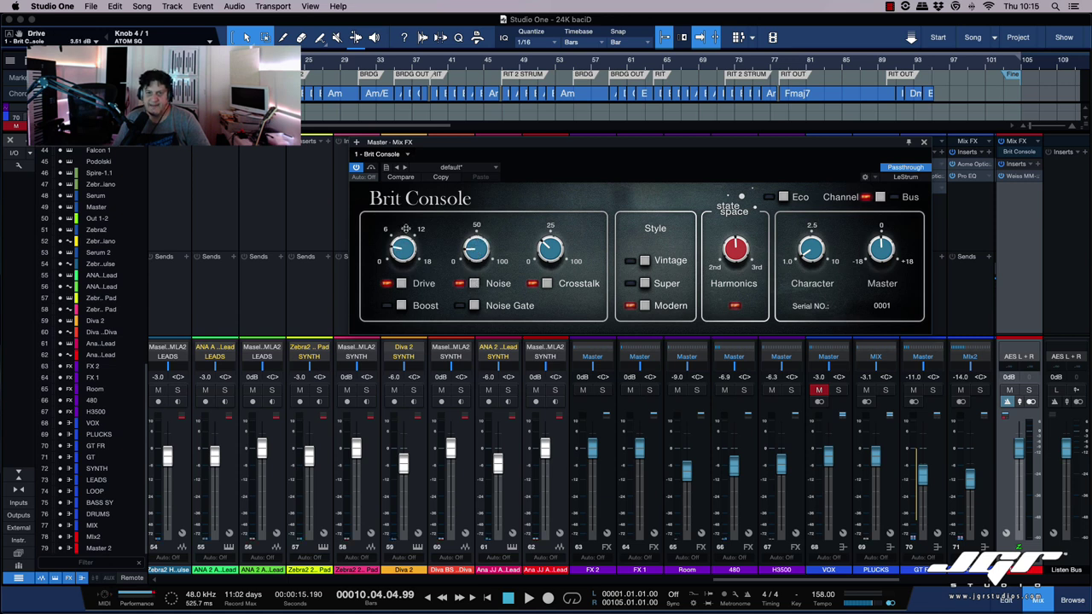
drag(406, 228, 407, 210)
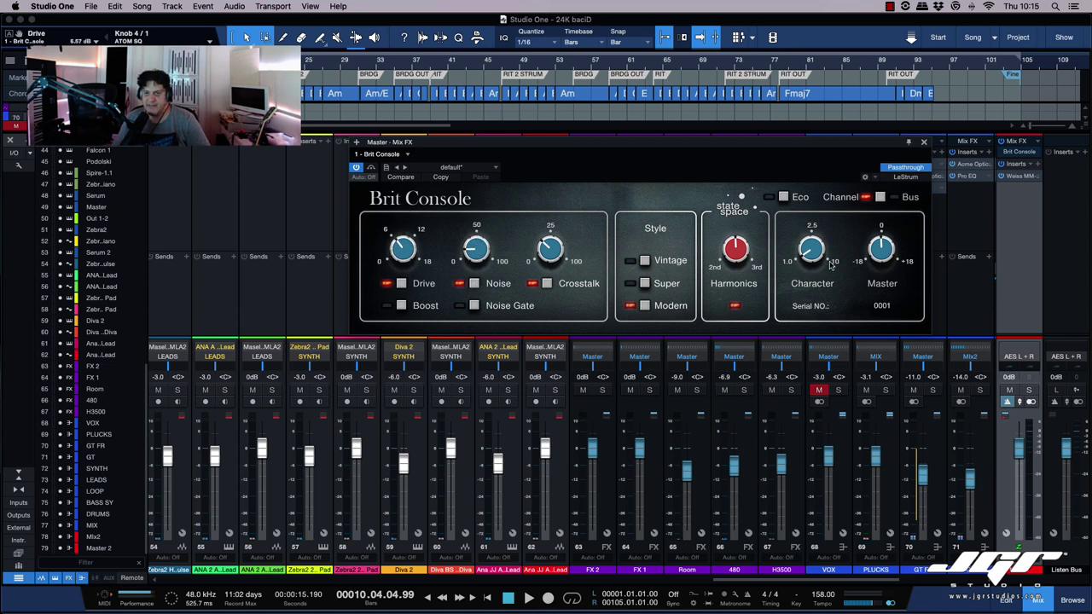
drag(814, 245, 814, 205)
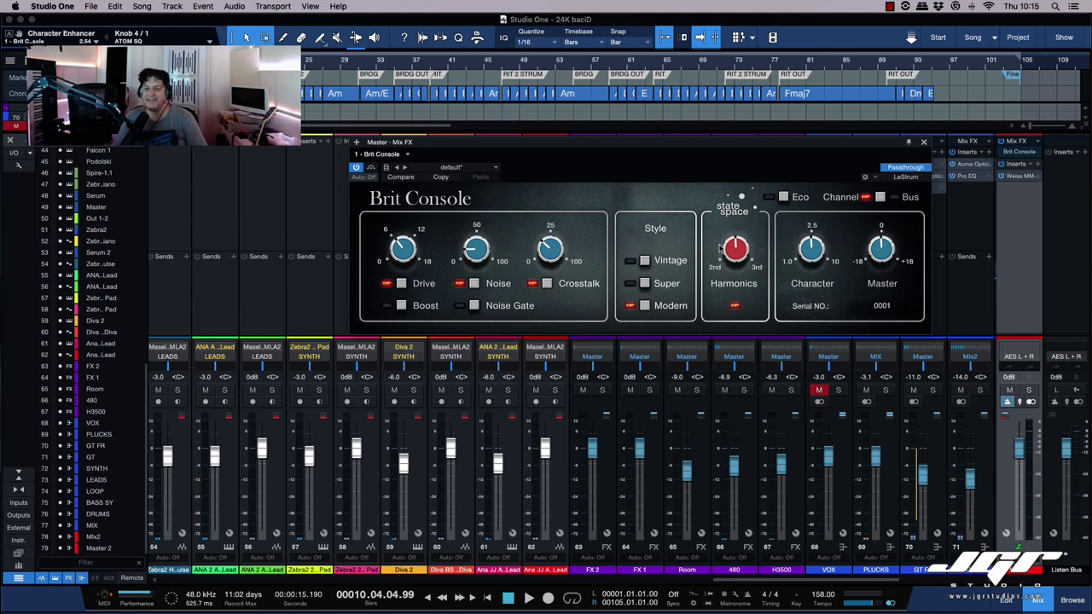
drag(699, 144, 664, 145)
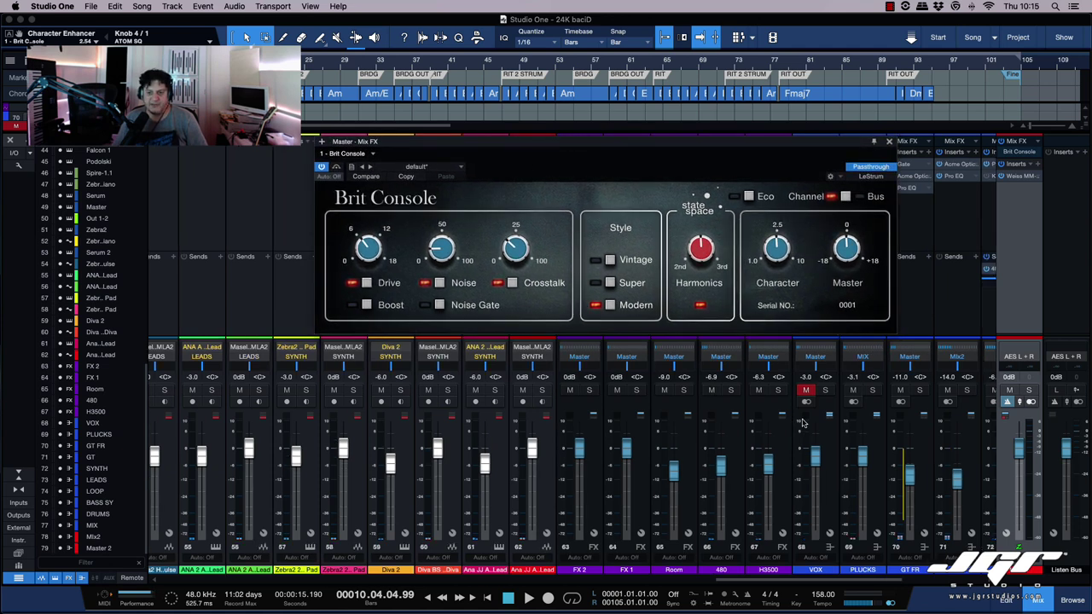
Step: Play the song while bypassing Brit Console on and off to compare, then restart playback
scroll(802, 422, right, 1)
scroll(802, 422, right, 10)
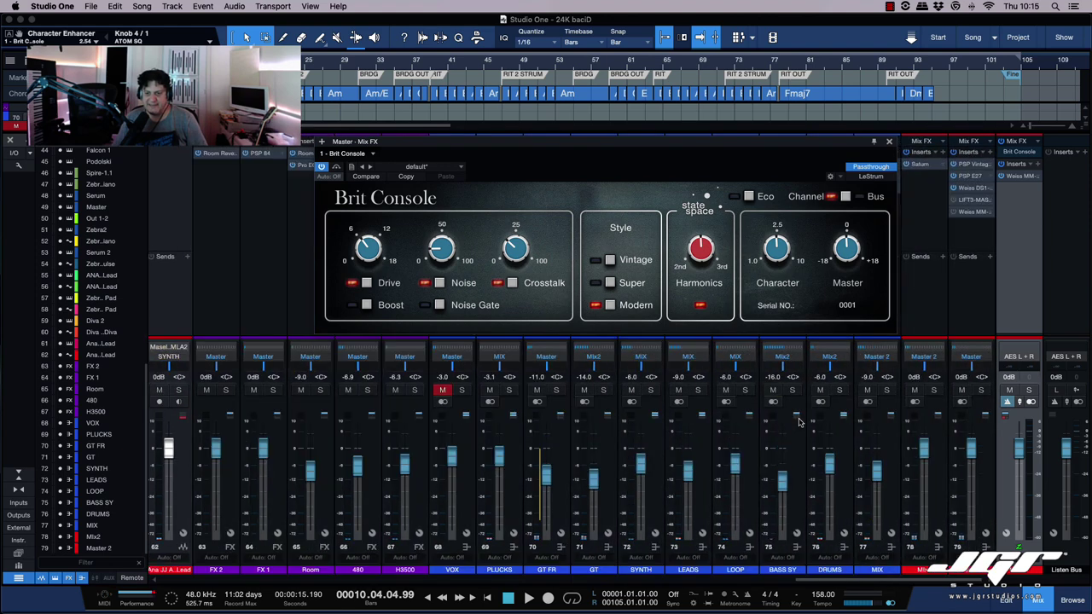
key(space)
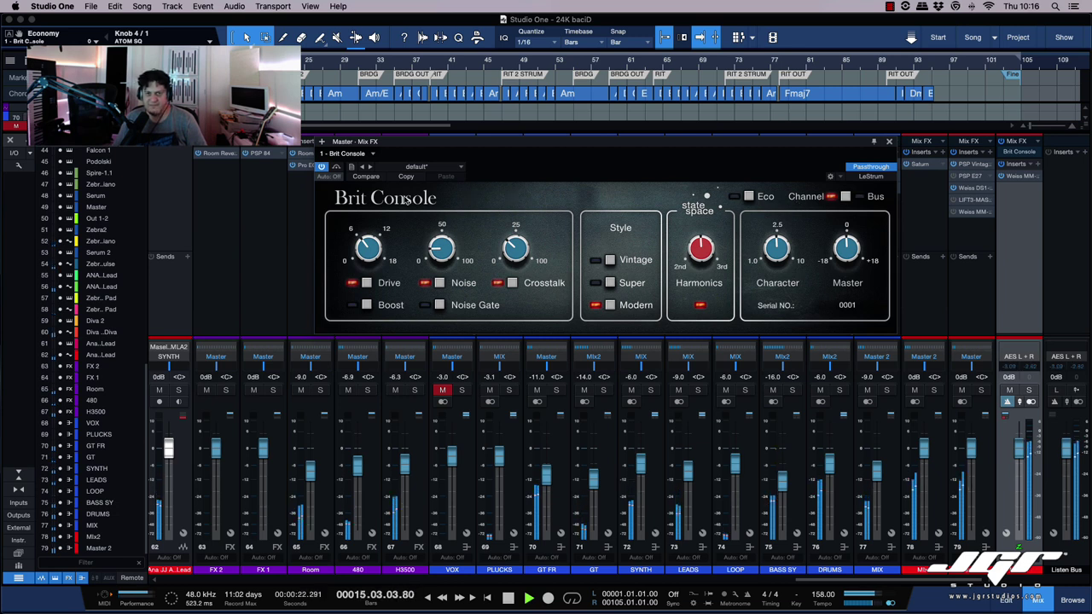
click(321, 167)
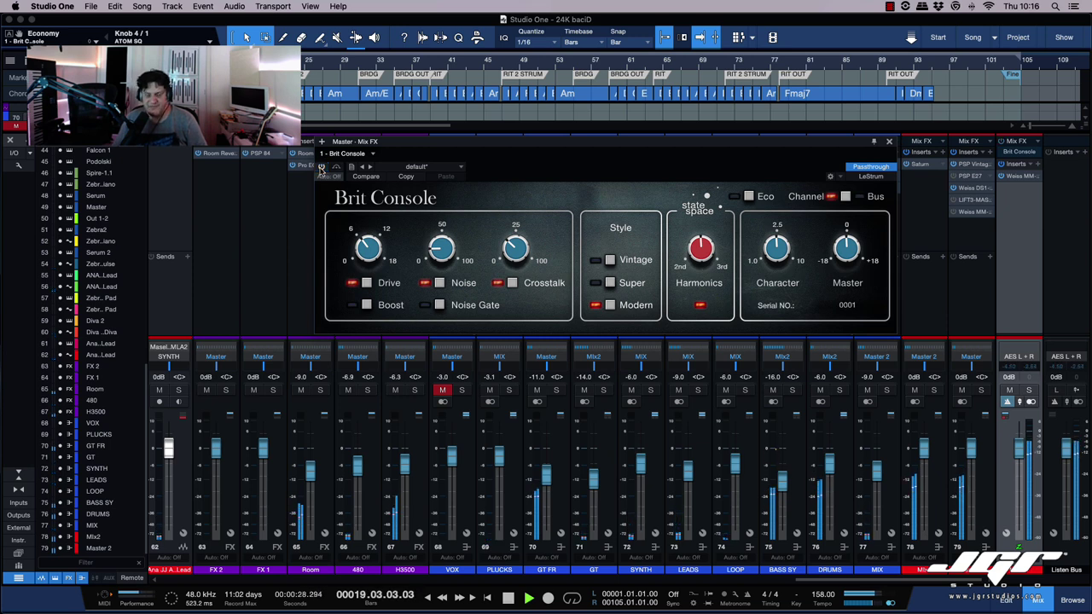
click(322, 168)
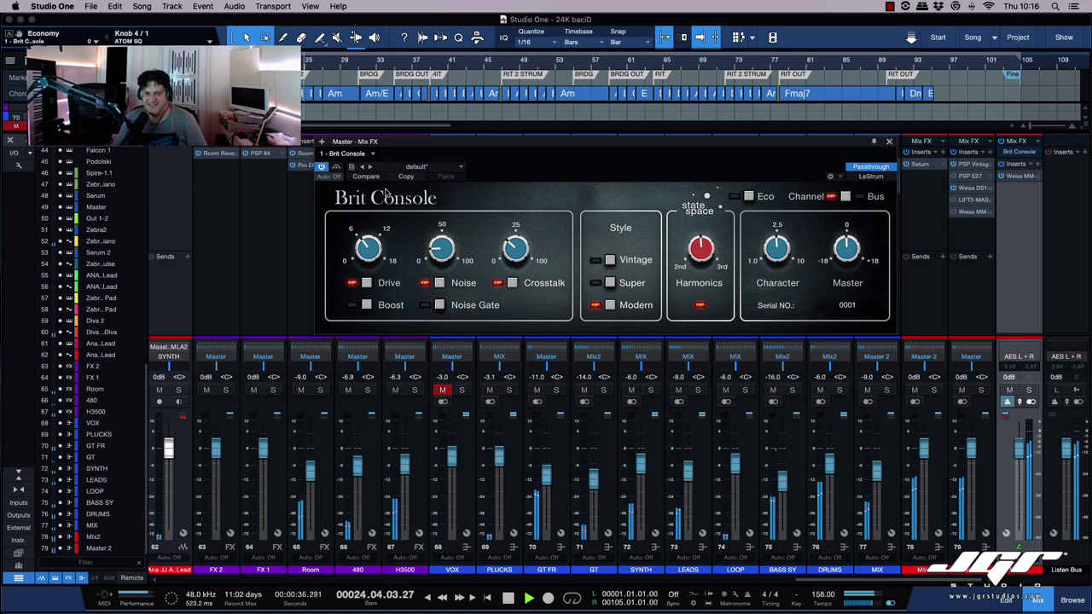
click(338, 168)
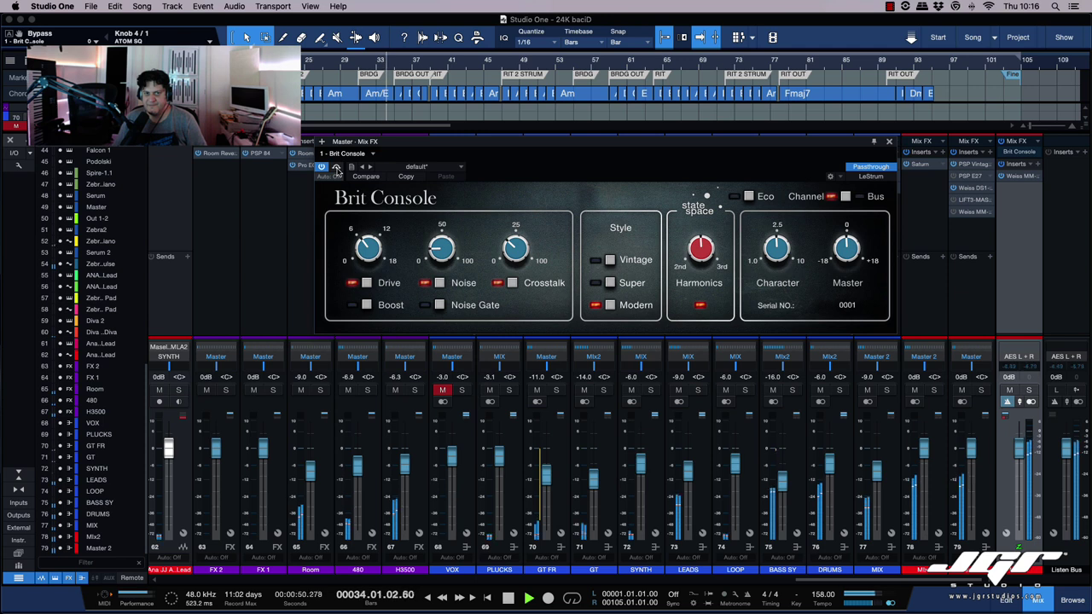
click(337, 170)
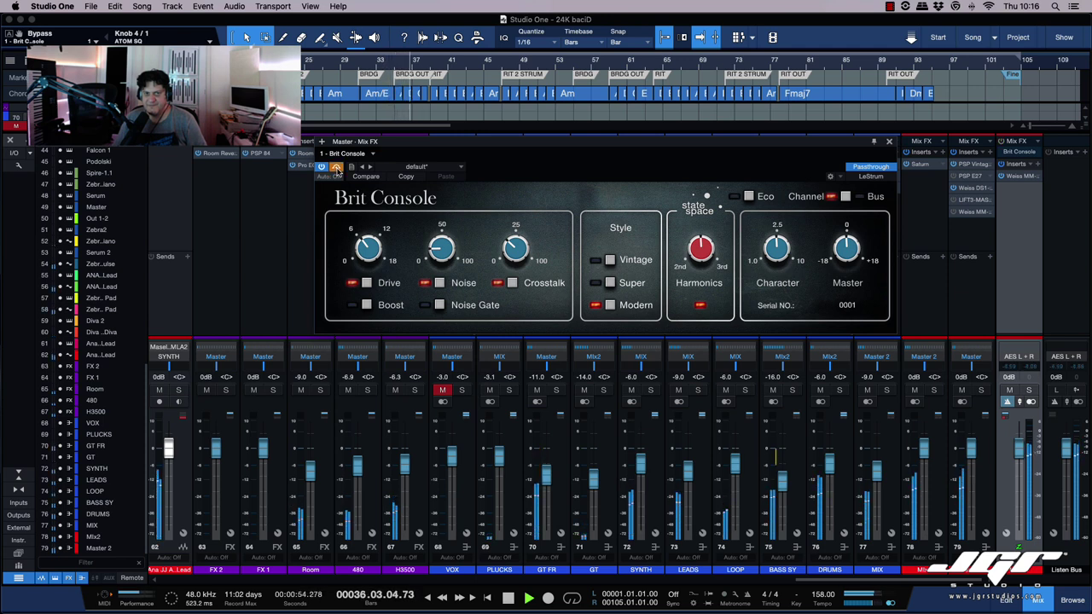
click(337, 171)
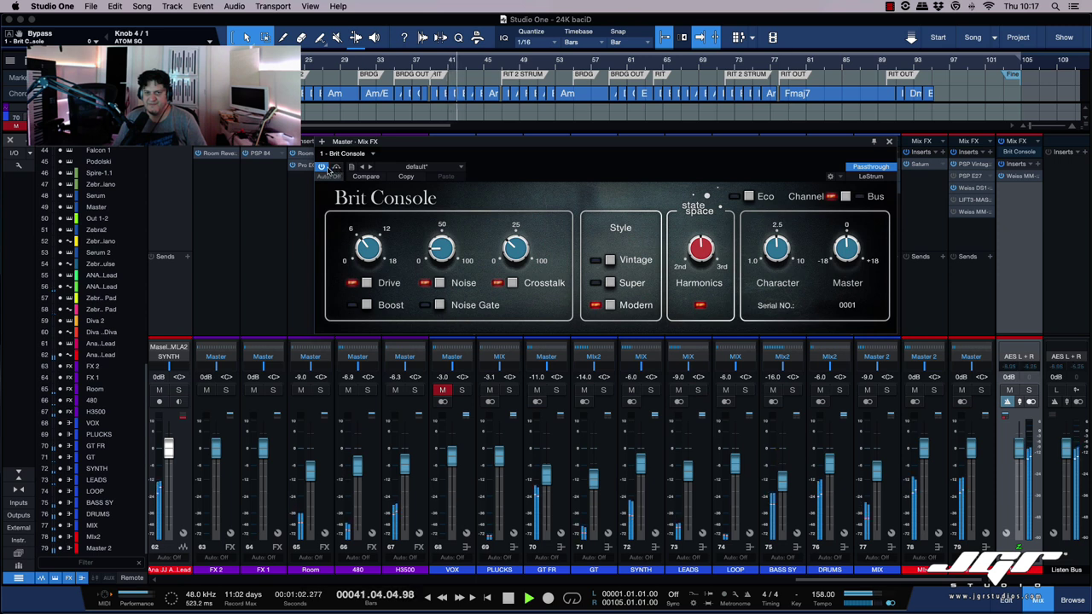
click(322, 167)
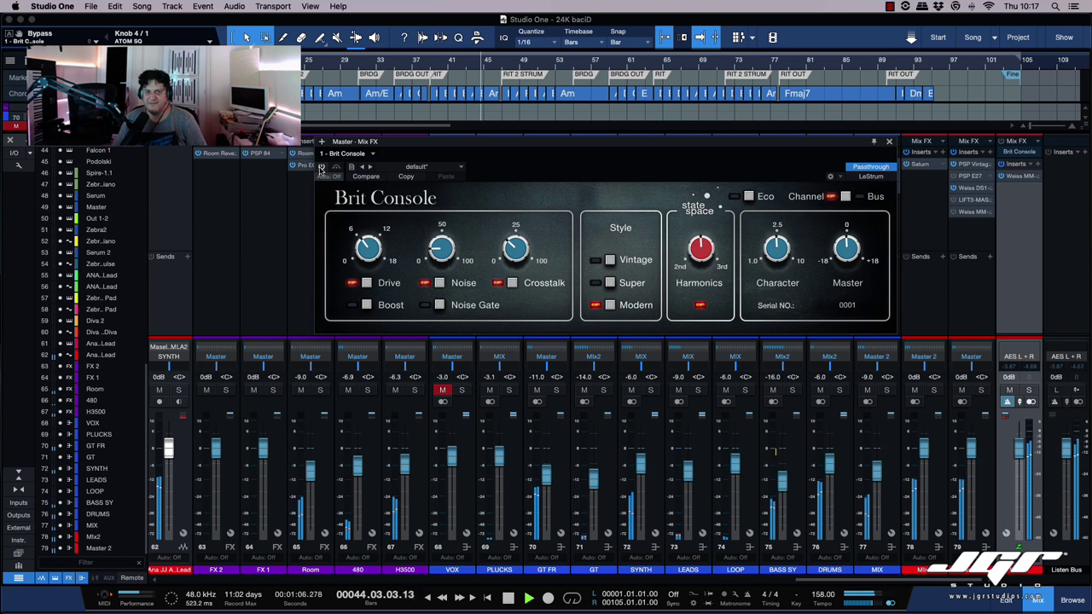
key(space)
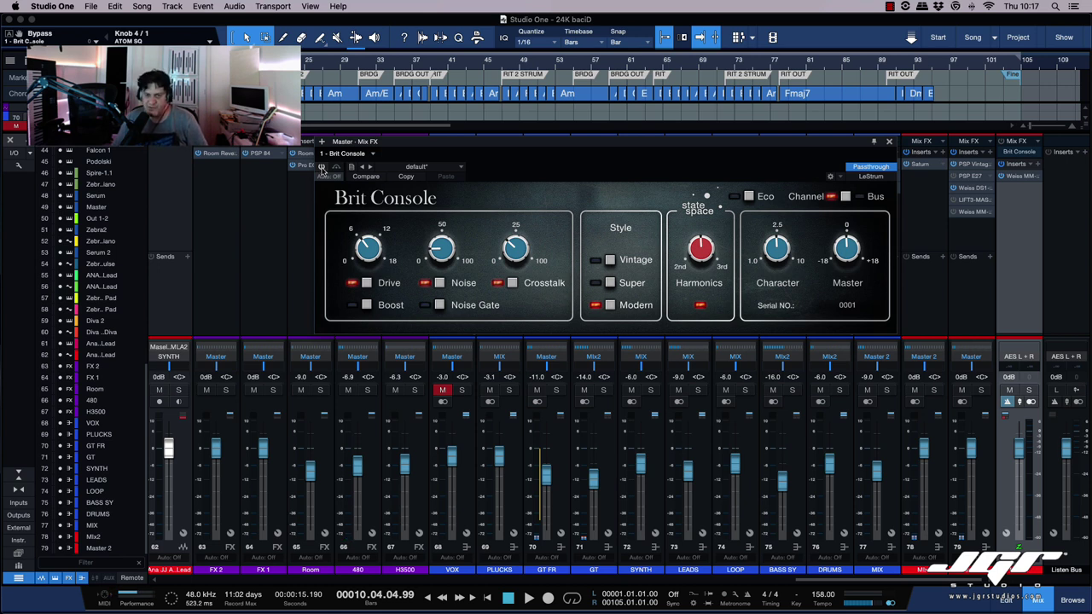
key(space)
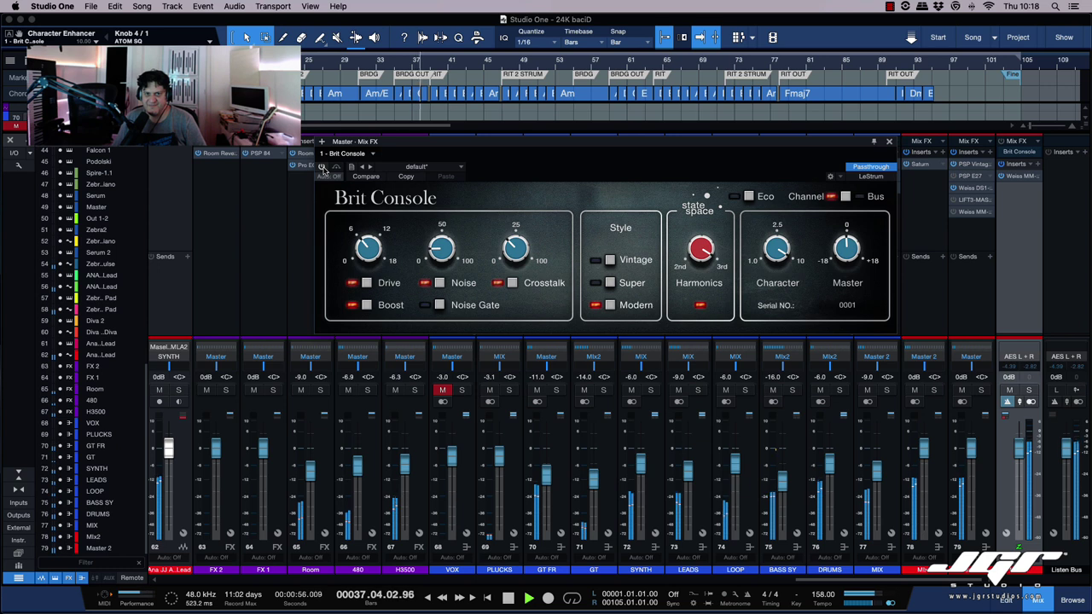
Step: Re-enable Brit Console, lower Character to about 2.5 and set Harmonics to 50%
click(323, 168)
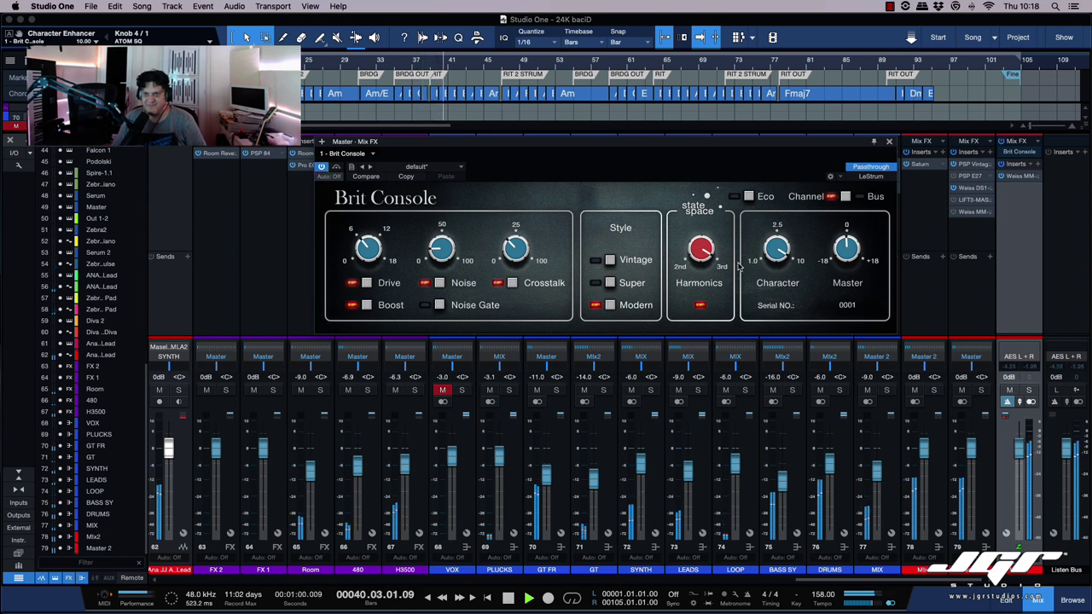
drag(791, 244, 777, 267)
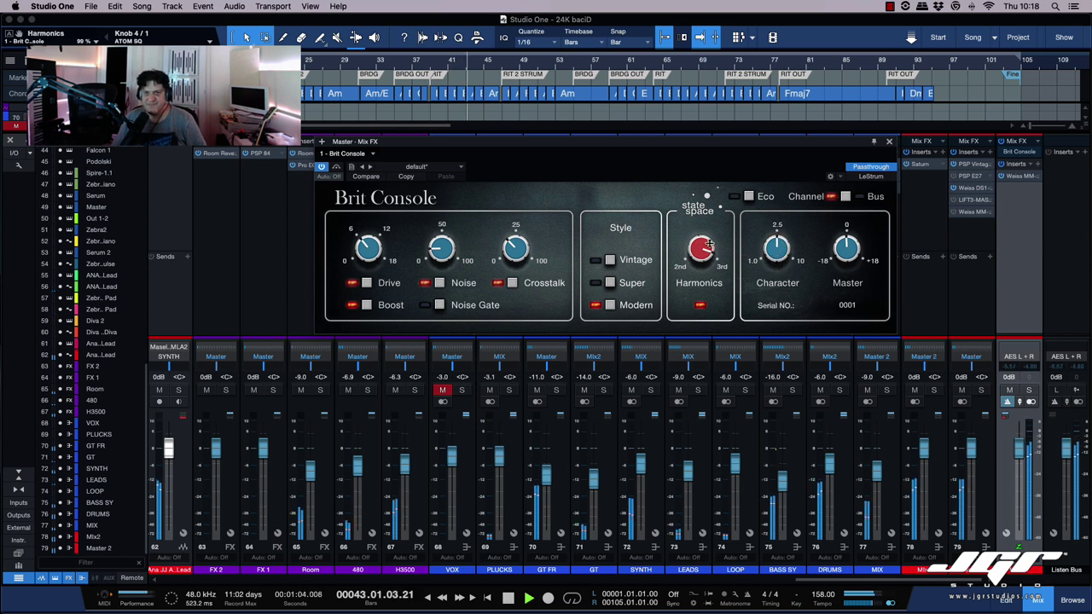
drag(703, 292, 703, 290)
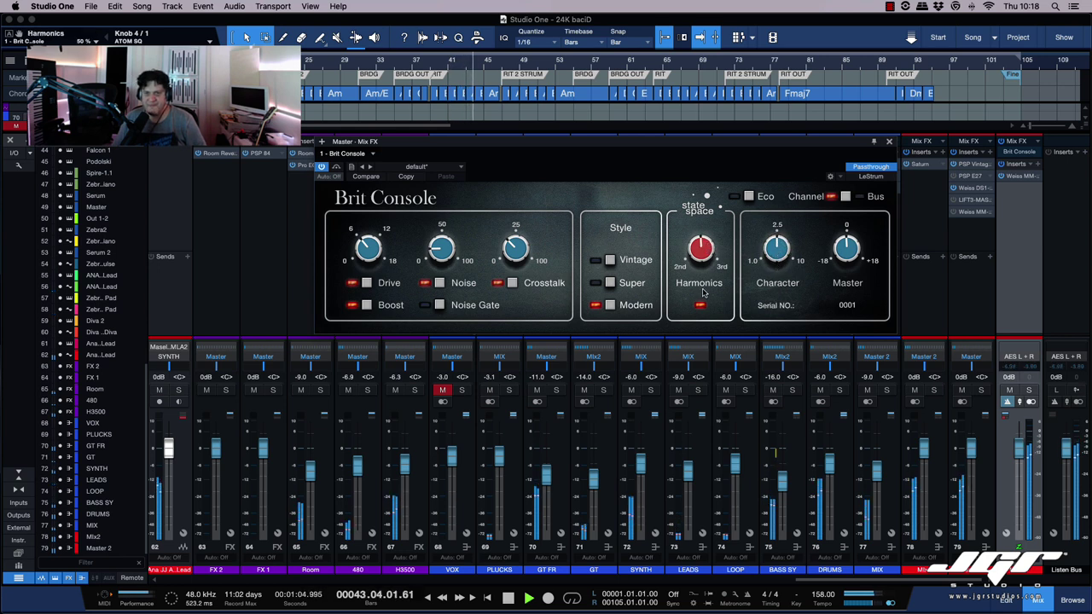
Step: Cycle the Style through Super and Vintage, ending on Modern, and select the Serial No. field
click(623, 285)
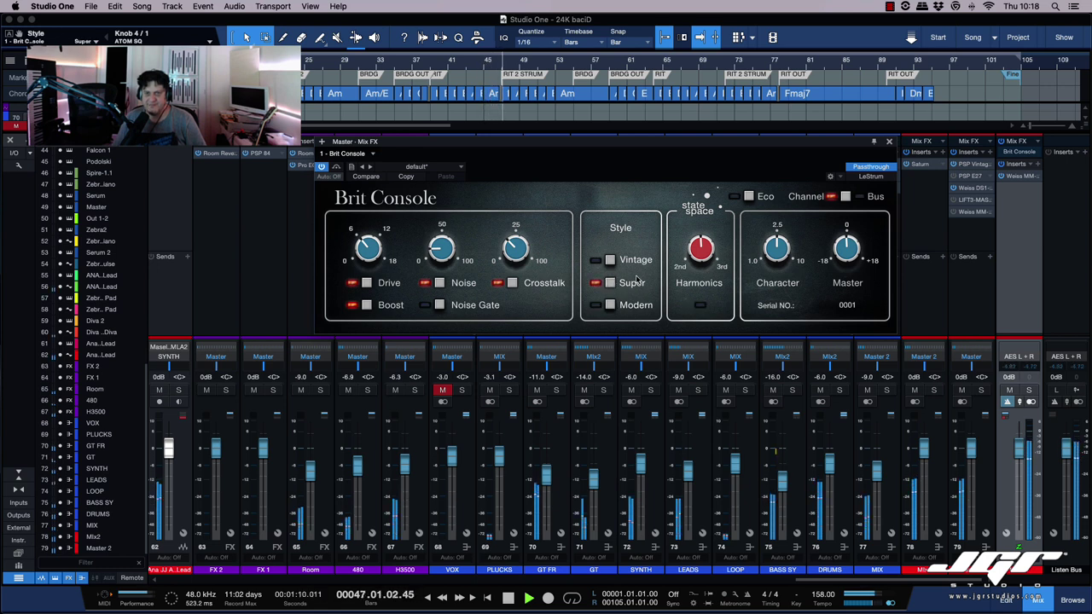
click(611, 261)
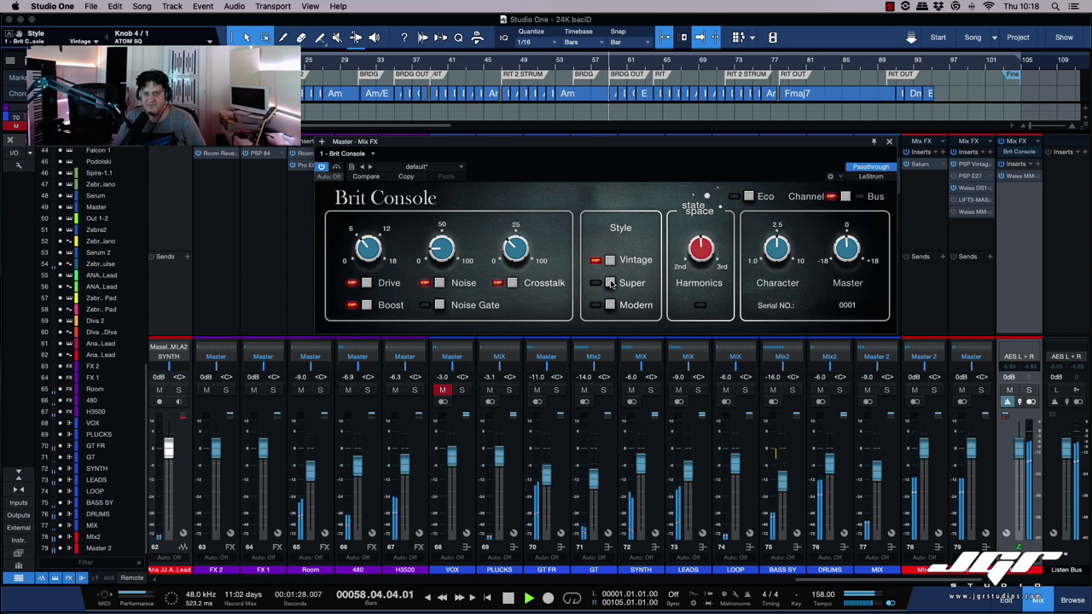
click(610, 283)
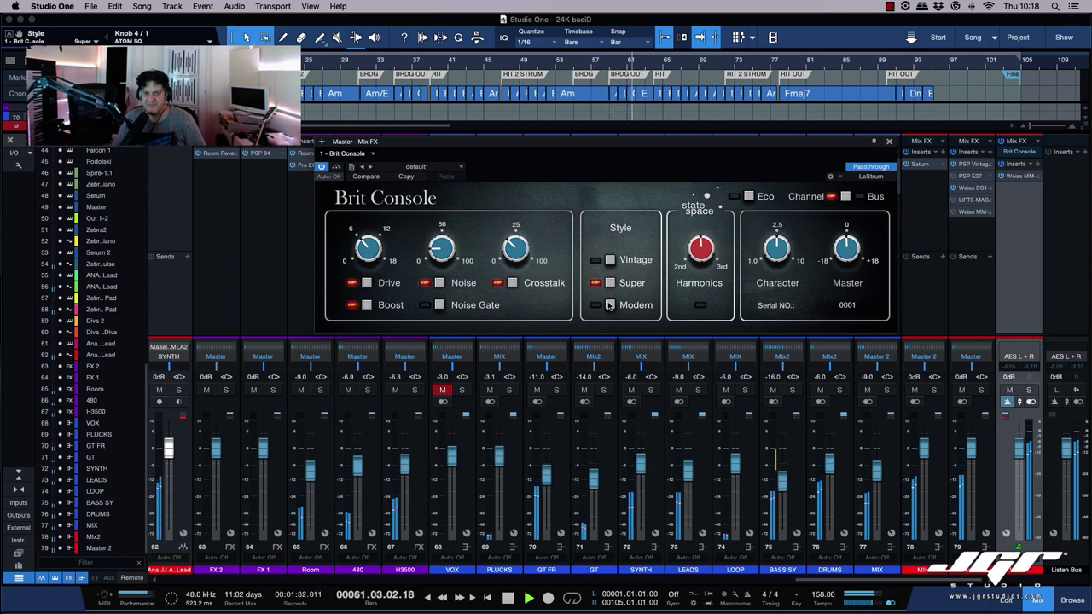
click(609, 306)
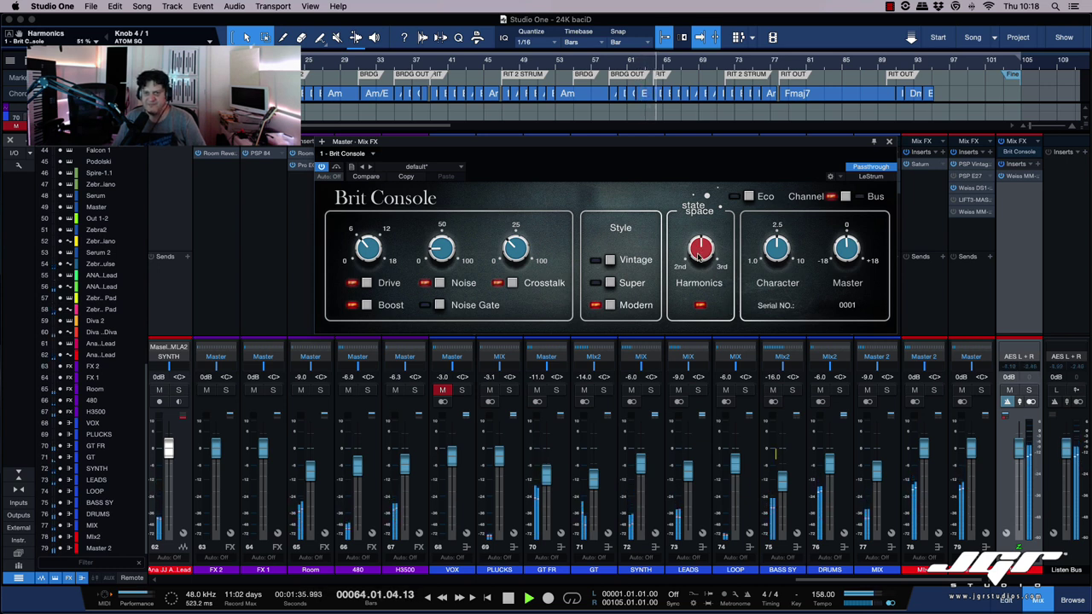
click(610, 261)
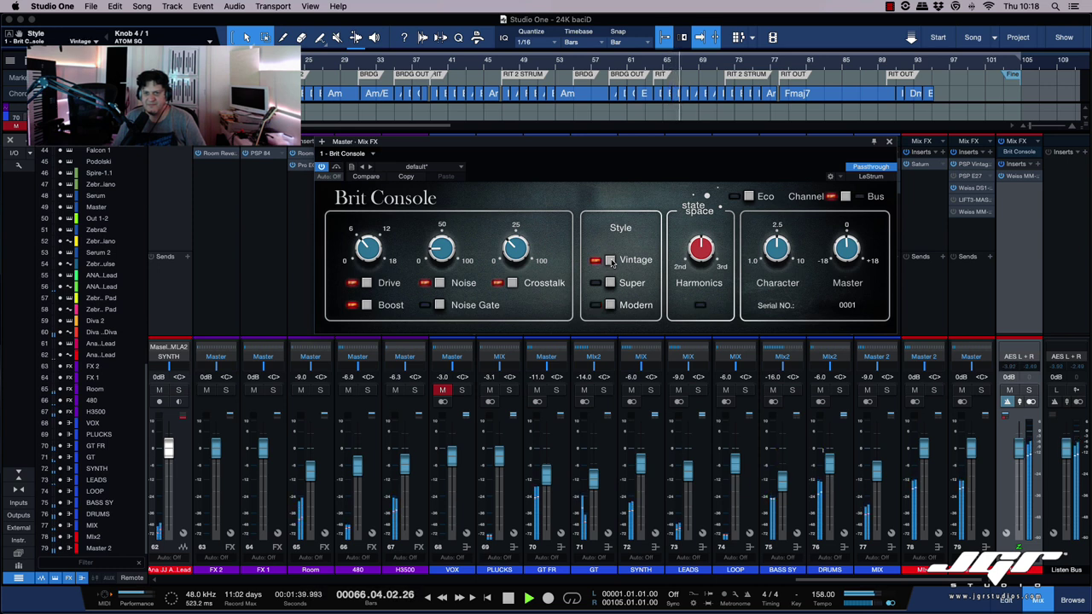
click(610, 282)
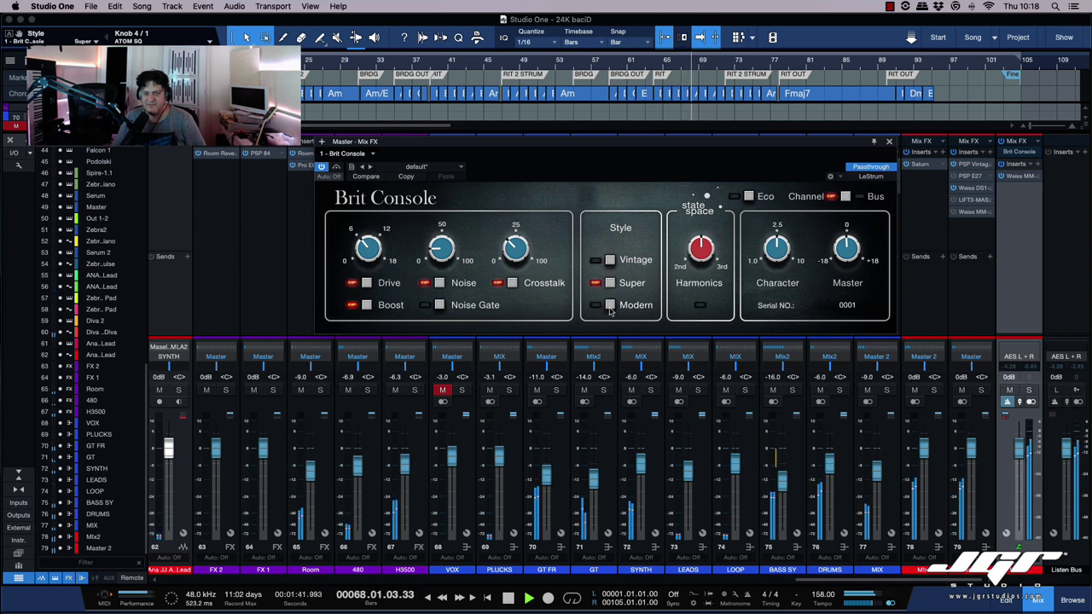
click(610, 307)
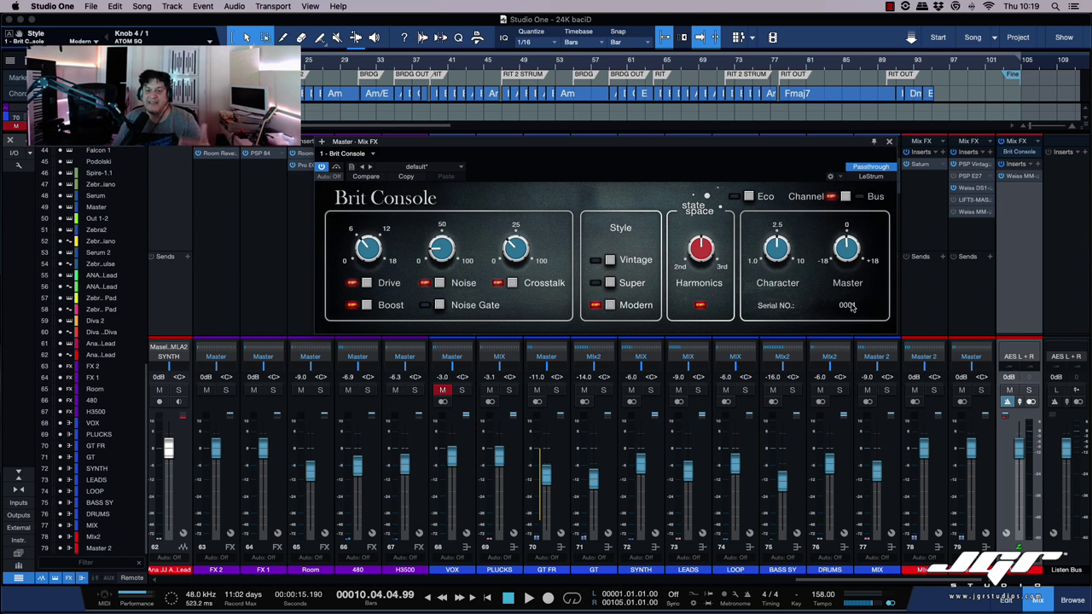
click(857, 311)
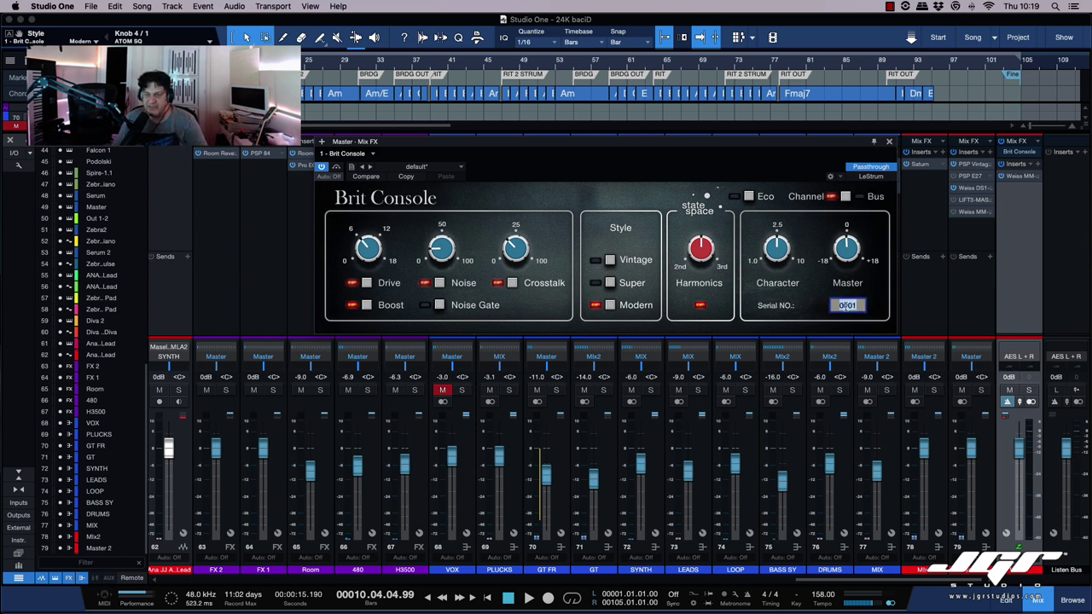
text(9999)
key(Return)
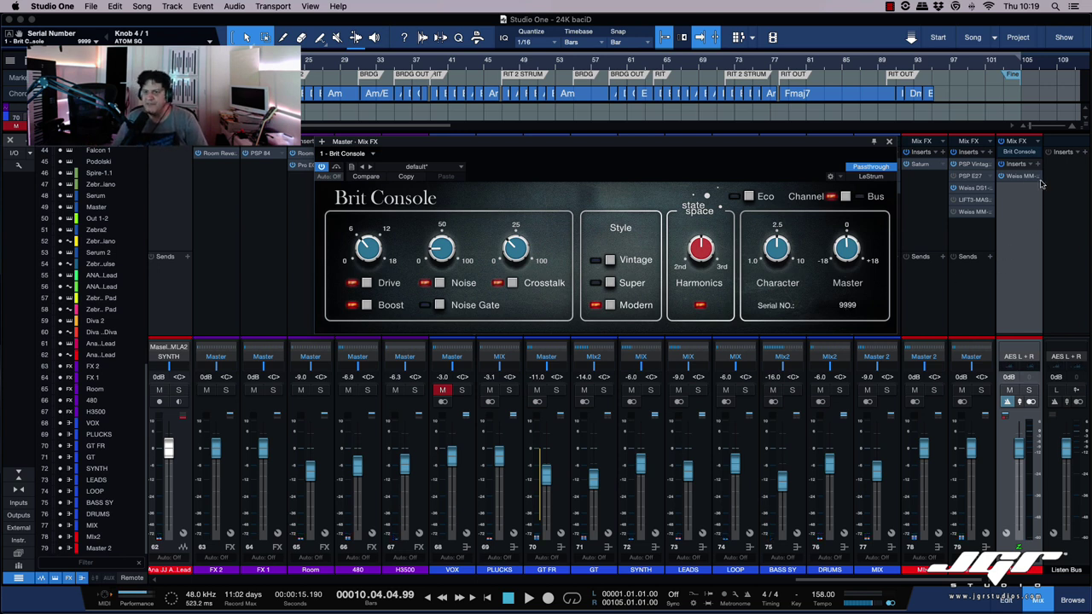
Step: Swap the Master Mix FX to Alpine Desk and flip Transformer between ratios, ending at 3:1
click(1038, 142)
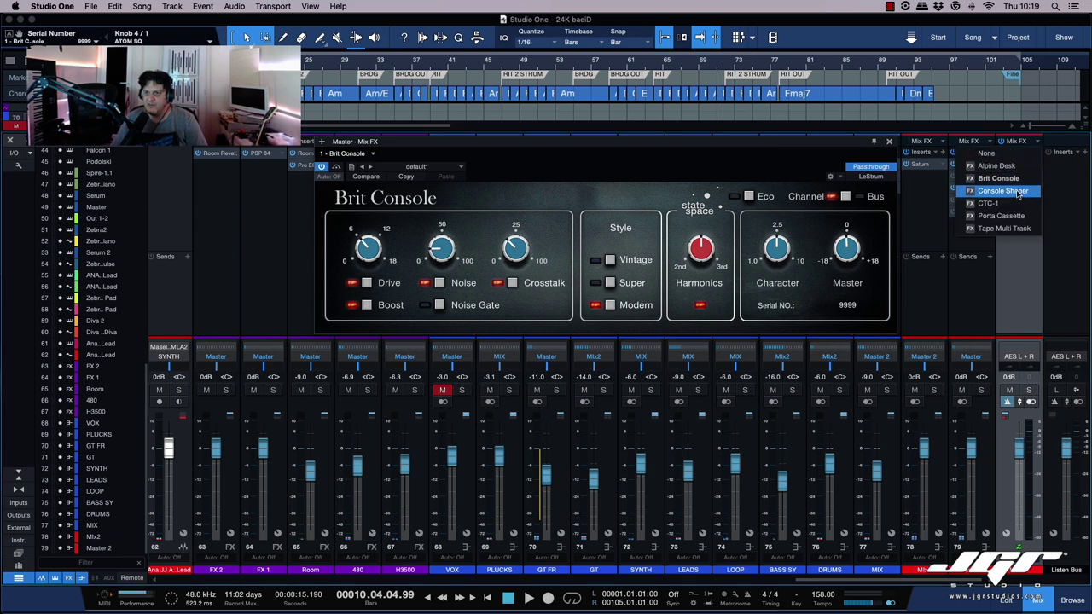
click(1000, 166)
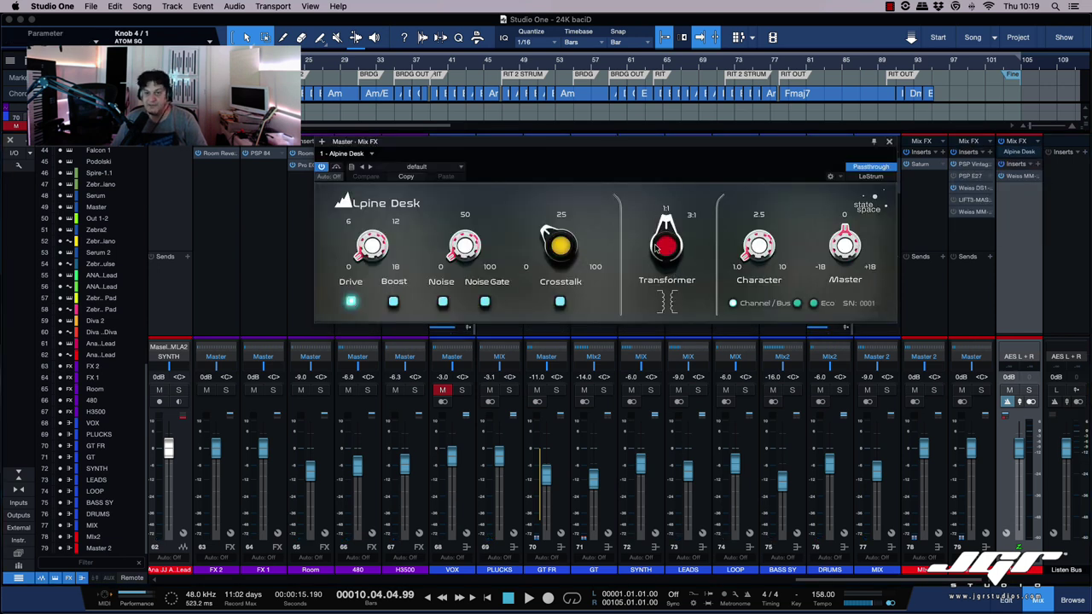
drag(674, 249, 666, 286)
drag(666, 246, 661, 292)
drag(667, 247, 668, 203)
mouse_move(667, 243)
mouse_down()
mouse_move(667, 283)
mouse_move(663, 222)
mouse_up()
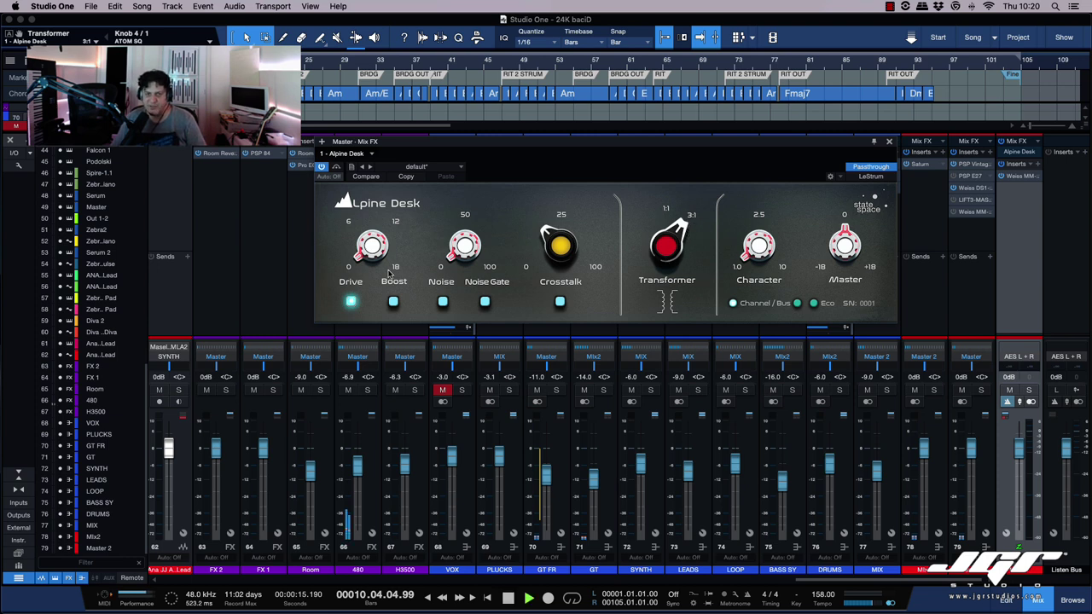
Step: During playback, compare Transformer 1:1 and 3:1, then set Character 10.00 and Drive 18 dB
key(space)
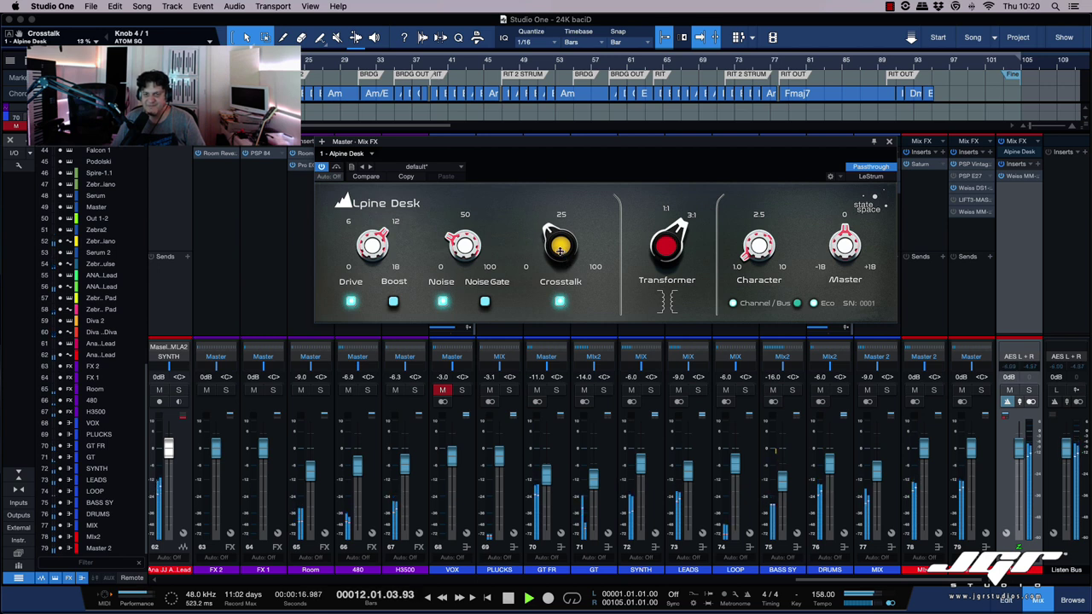
drag(665, 254, 664, 293)
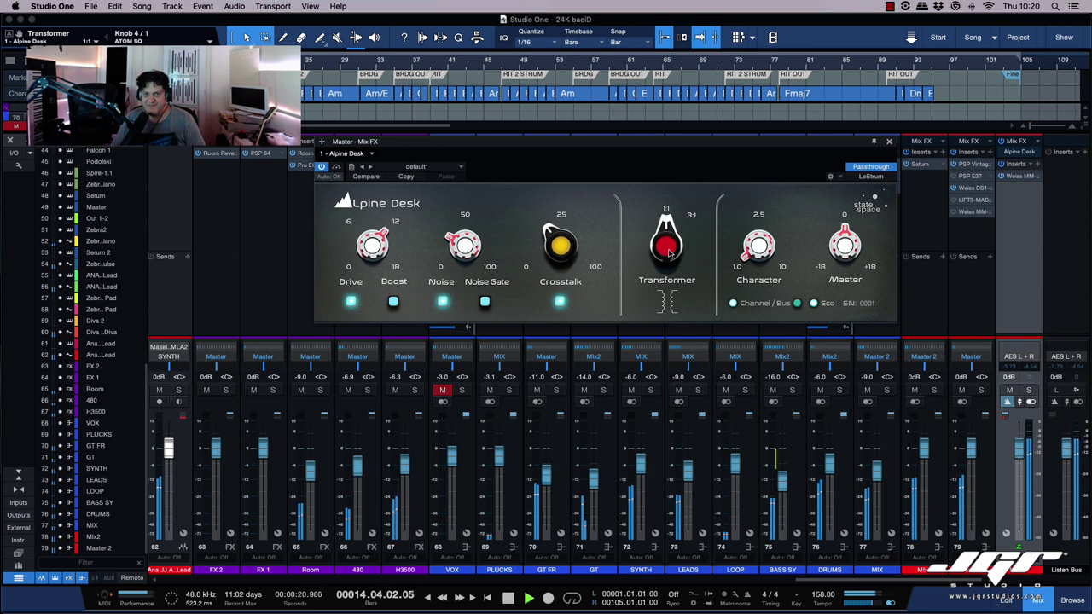
drag(670, 250, 684, 223)
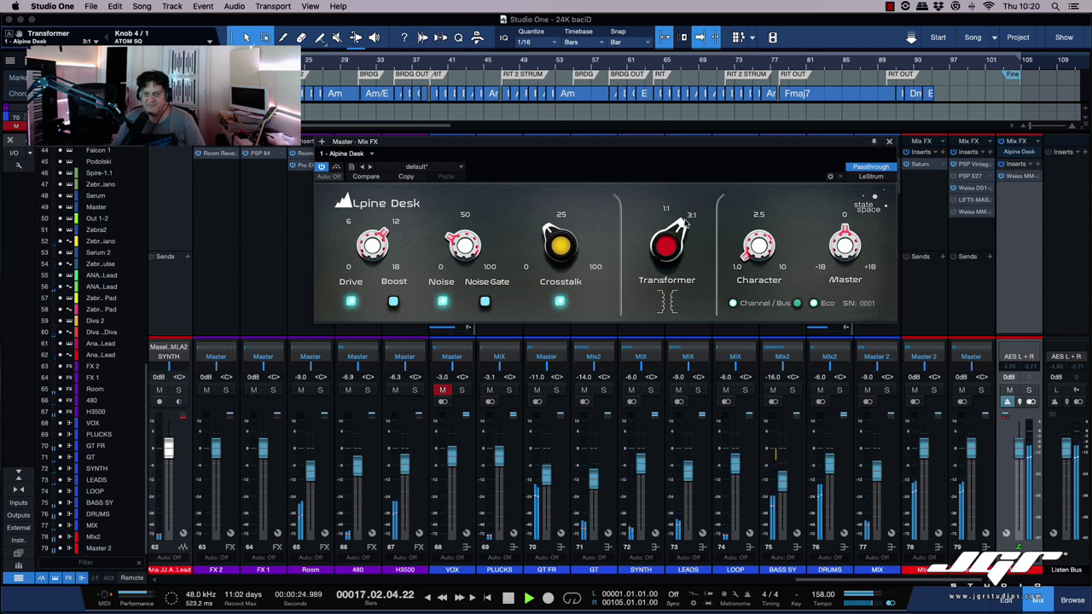
drag(755, 249, 763, 137)
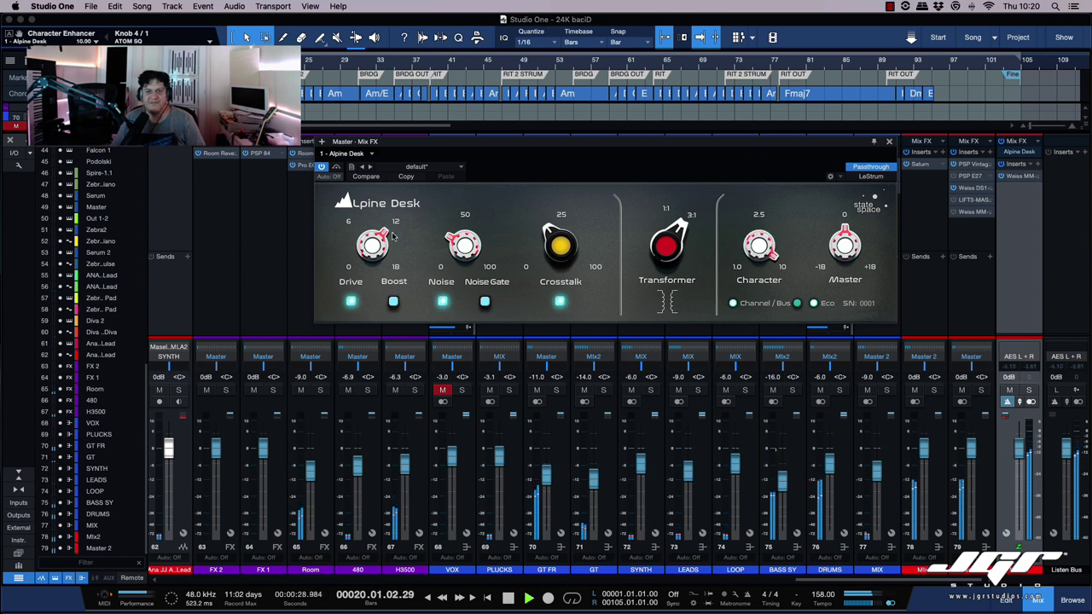
drag(372, 256, 372, 207)
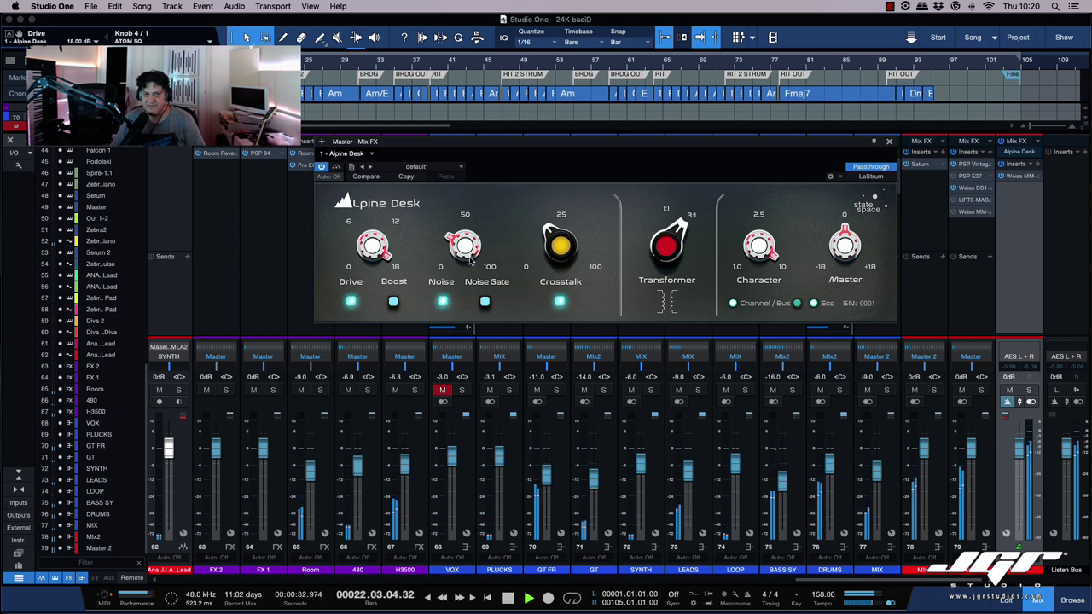
Step: Turn on Boost, compare with bypass, lower Drive to about 5.6 dB and Noise to 22%
drag(470, 261, 466, 230)
click(394, 303)
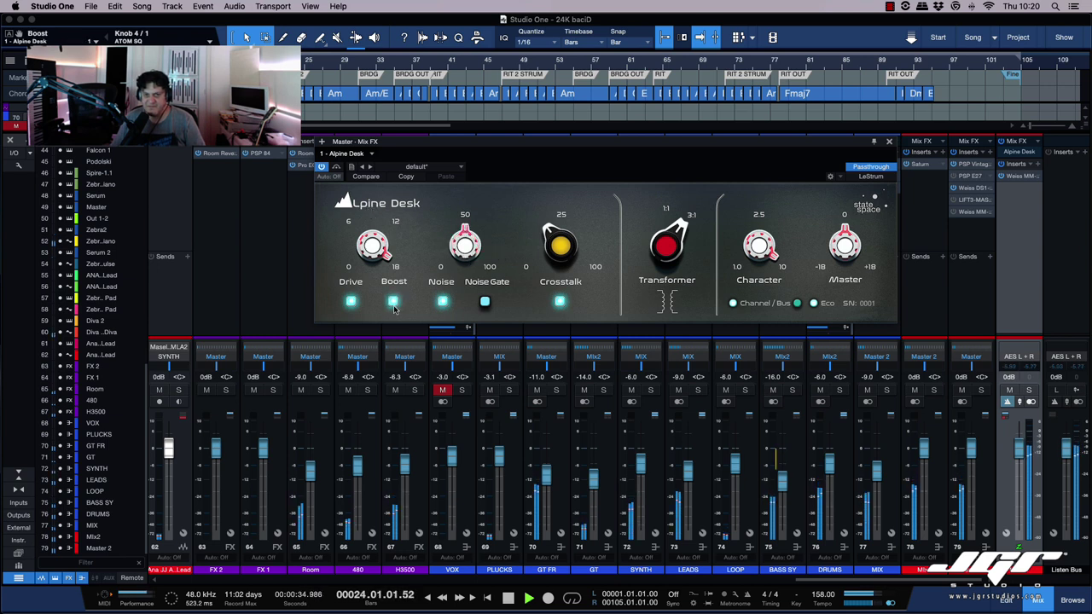
click(322, 169)
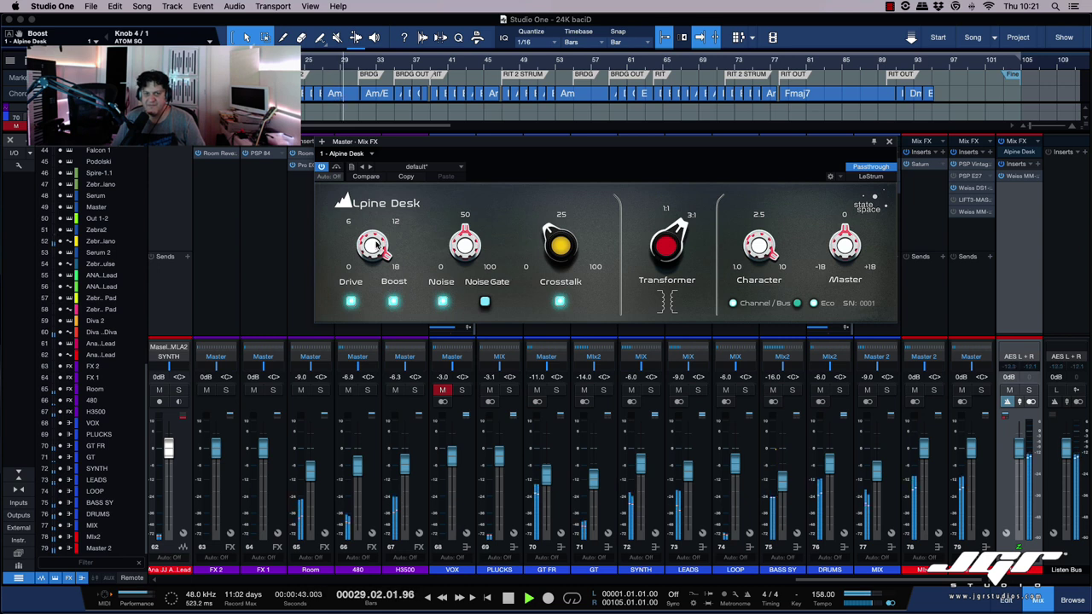
drag(374, 248, 373, 320)
key(space)
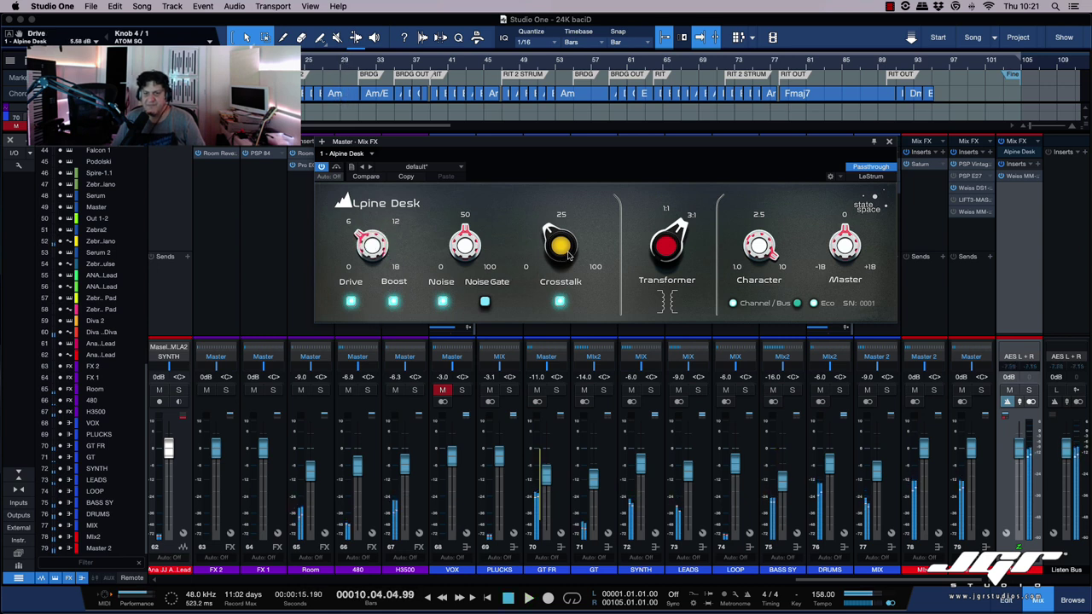
drag(464, 240, 461, 260)
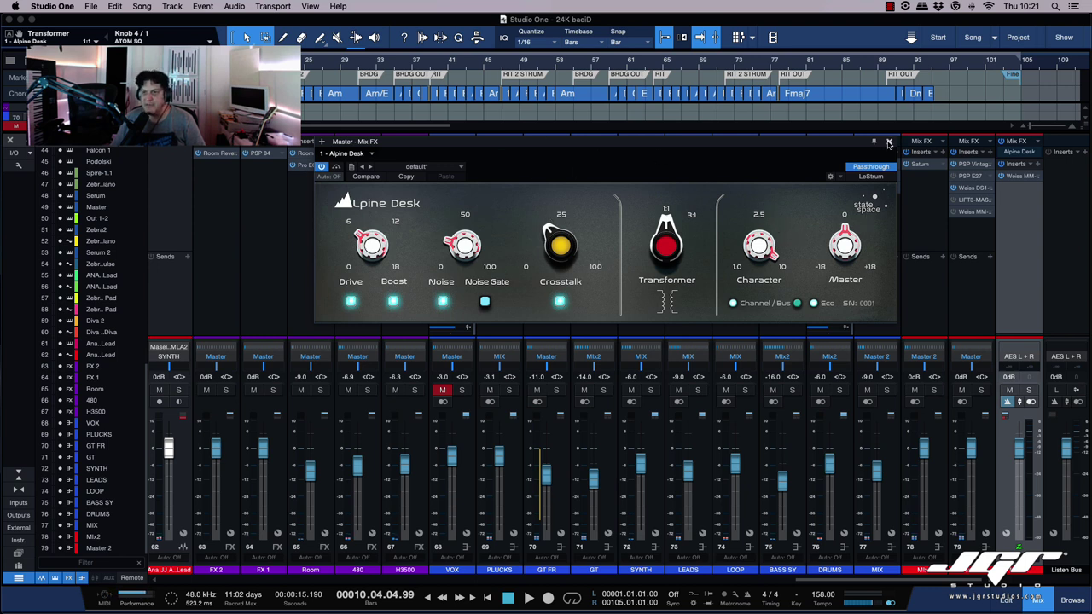
Step: Close Alpine Desk, swap the Master Mix FX to Porta Cassette, and open its editor
click(888, 143)
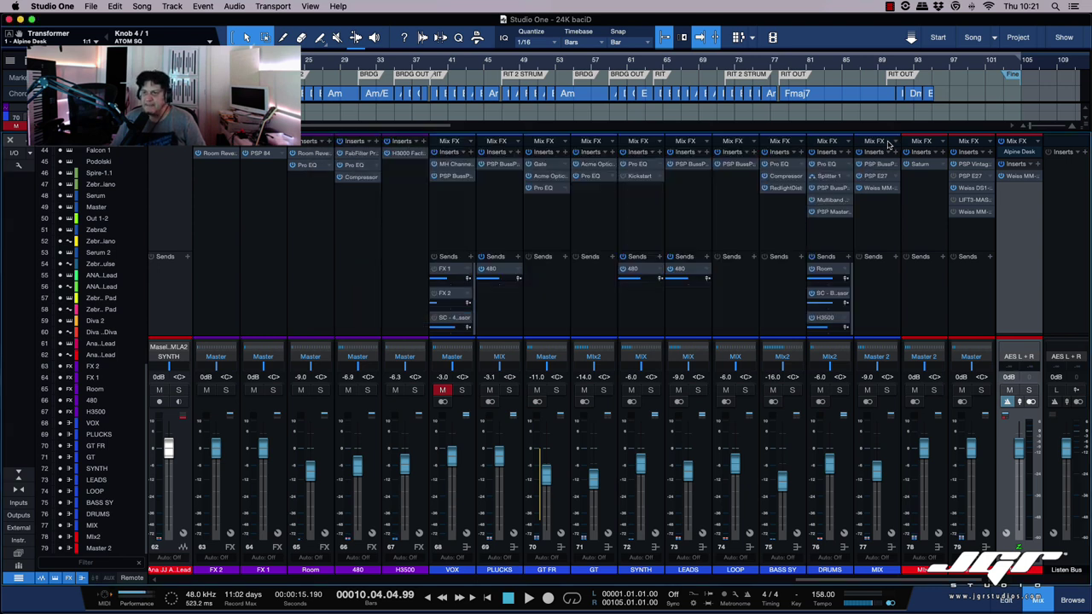
click(1035, 153)
click(1037, 142)
click(1001, 217)
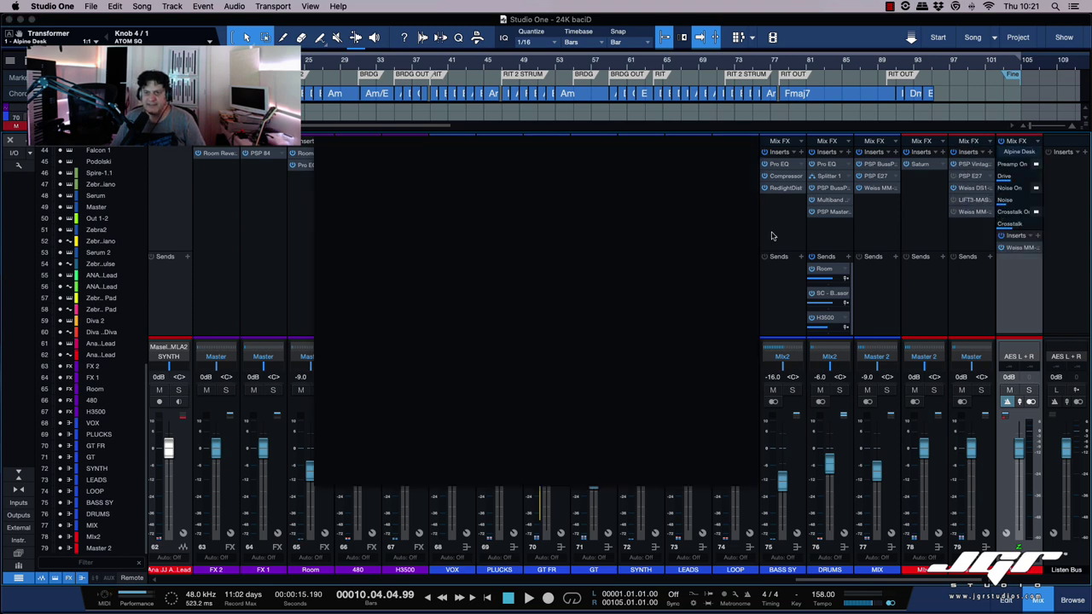
drag(571, 140, 571, 140)
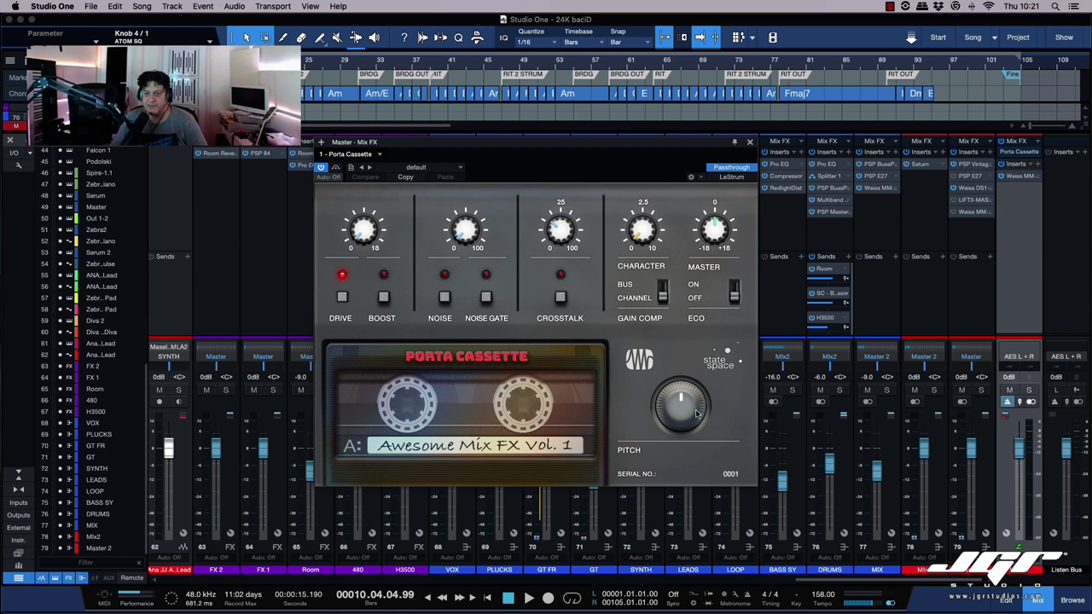
Step: During playback, sweep Porta Cassette's Pitch from below centre up to about 1.00, then reset it to 0.00 and stop
key(space)
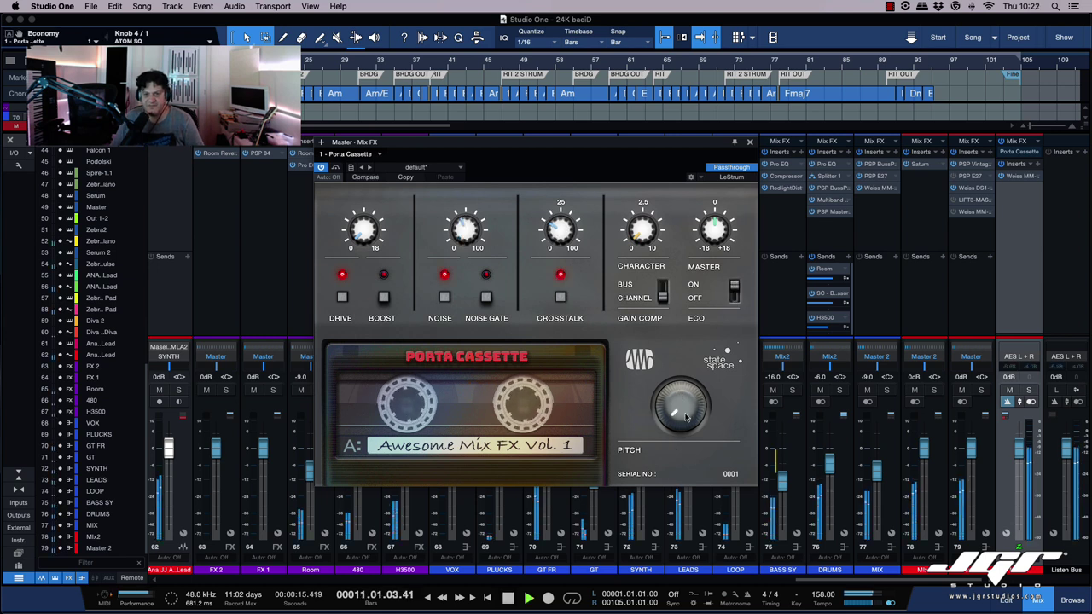
drag(688, 415, 683, 352)
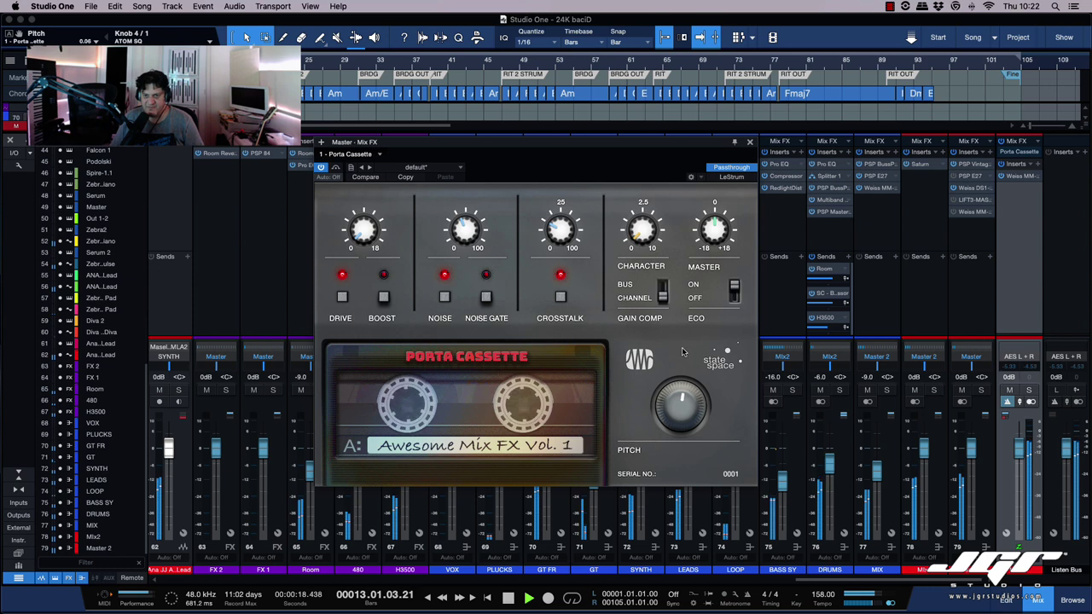
super+click(681, 407)
drag(681, 408, 674, 373)
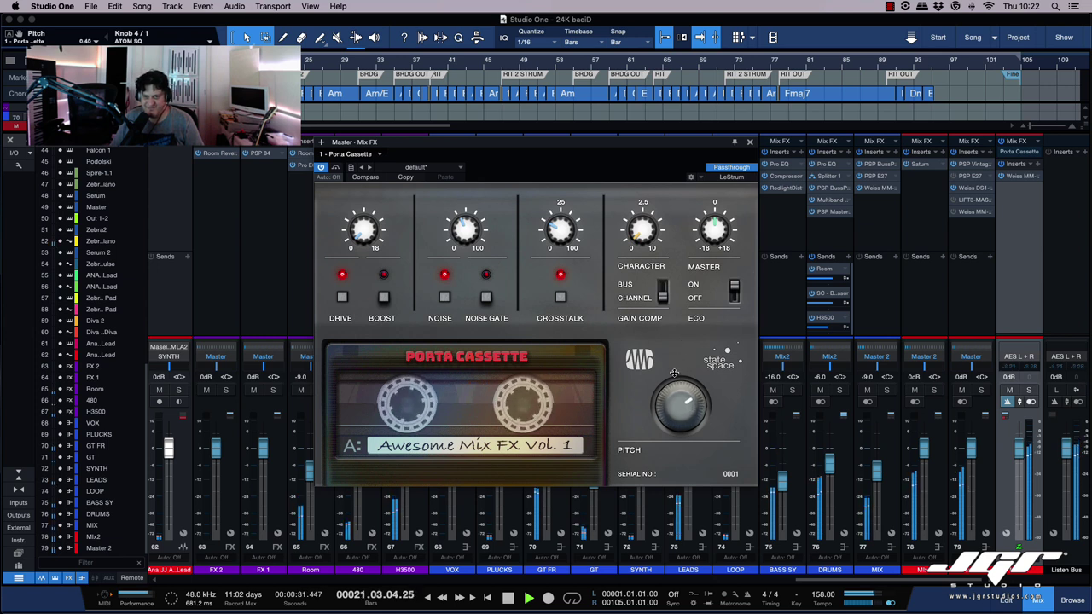
drag(664, 432, 663, 436)
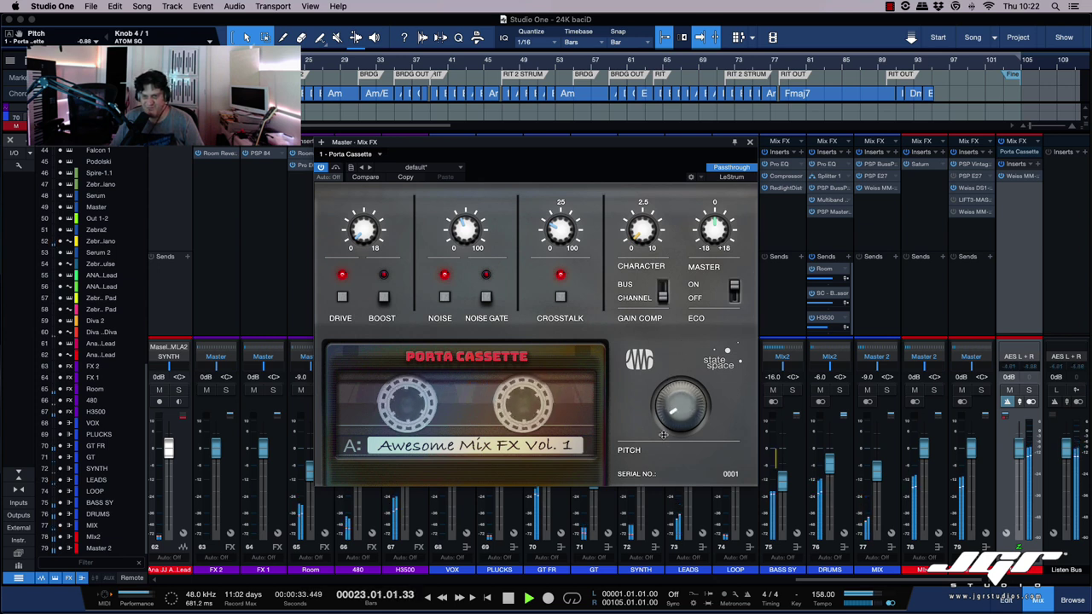
drag(664, 390, 673, 363)
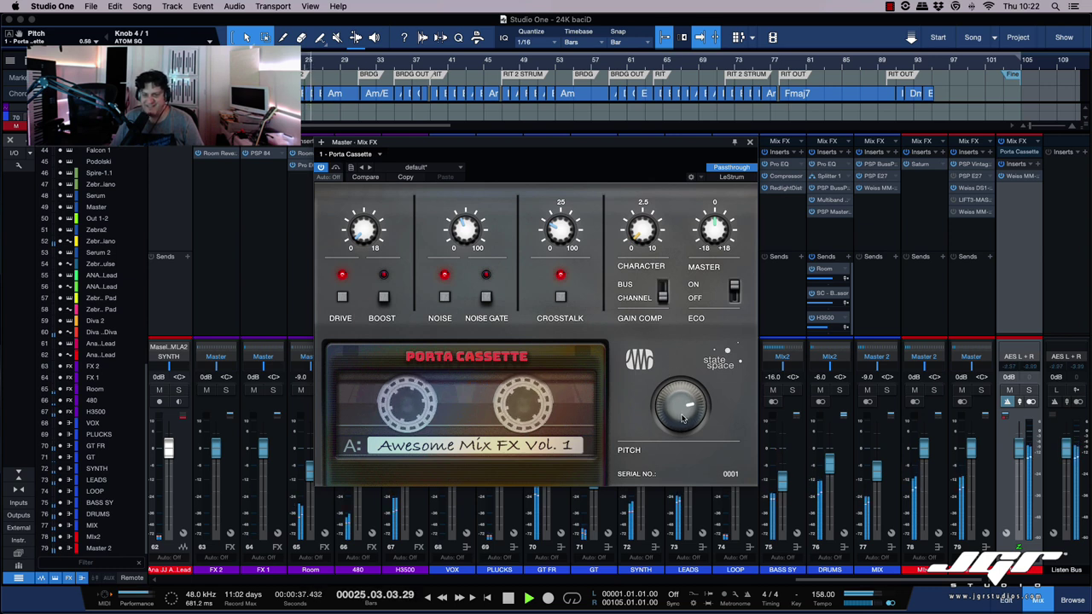
drag(682, 420, 683, 408)
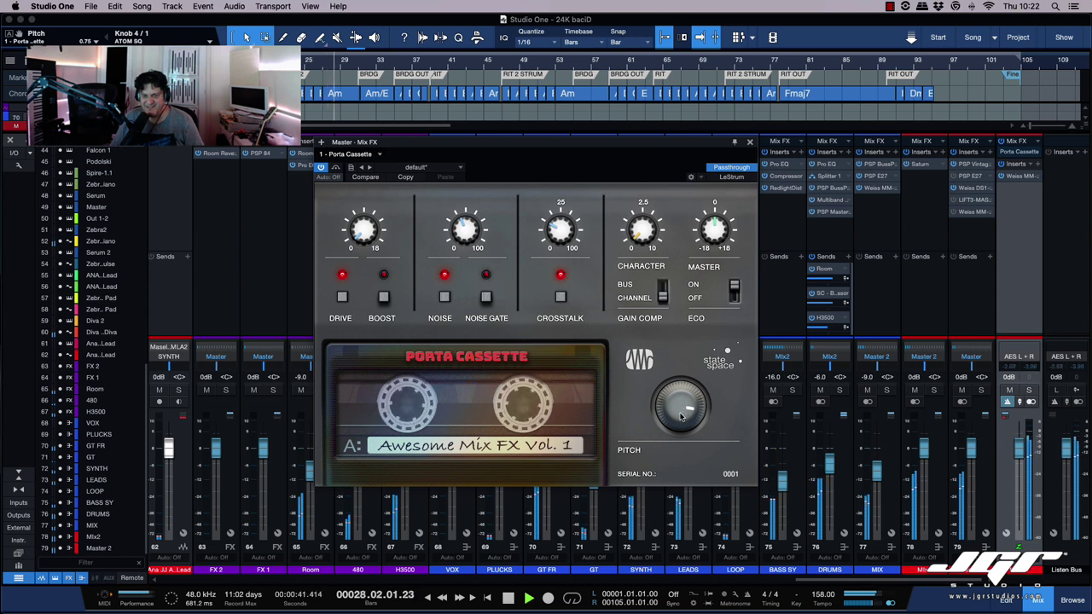
drag(681, 416, 680, 394)
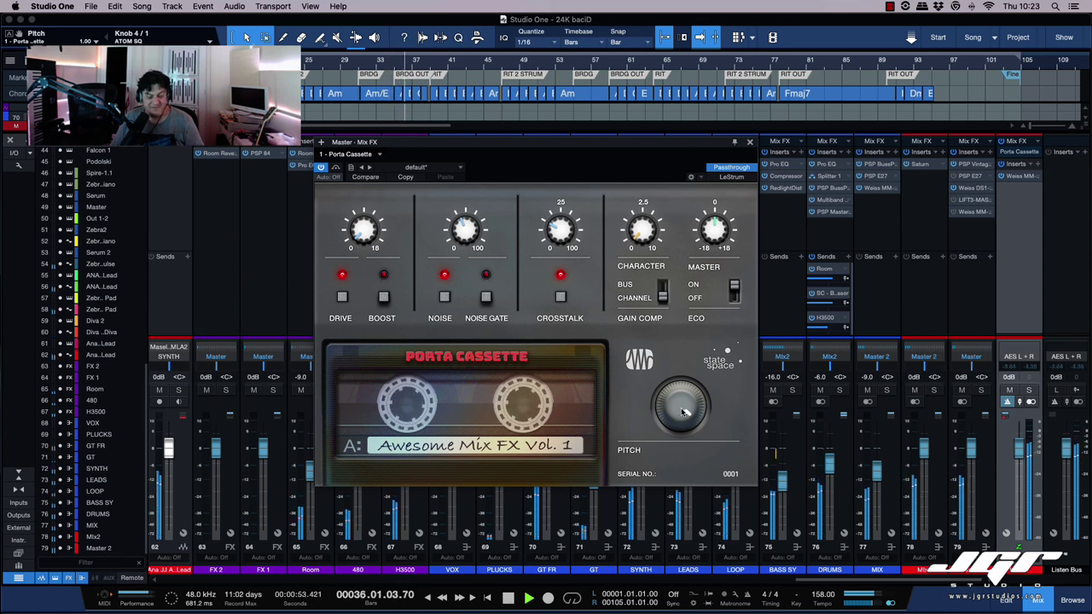
double_click(683, 413)
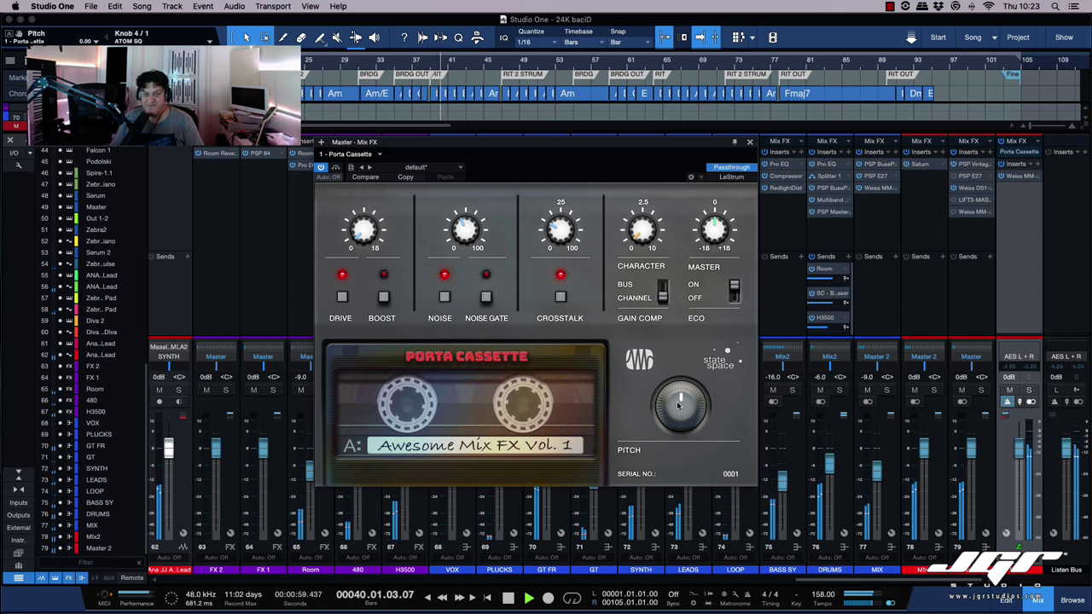
key(space)
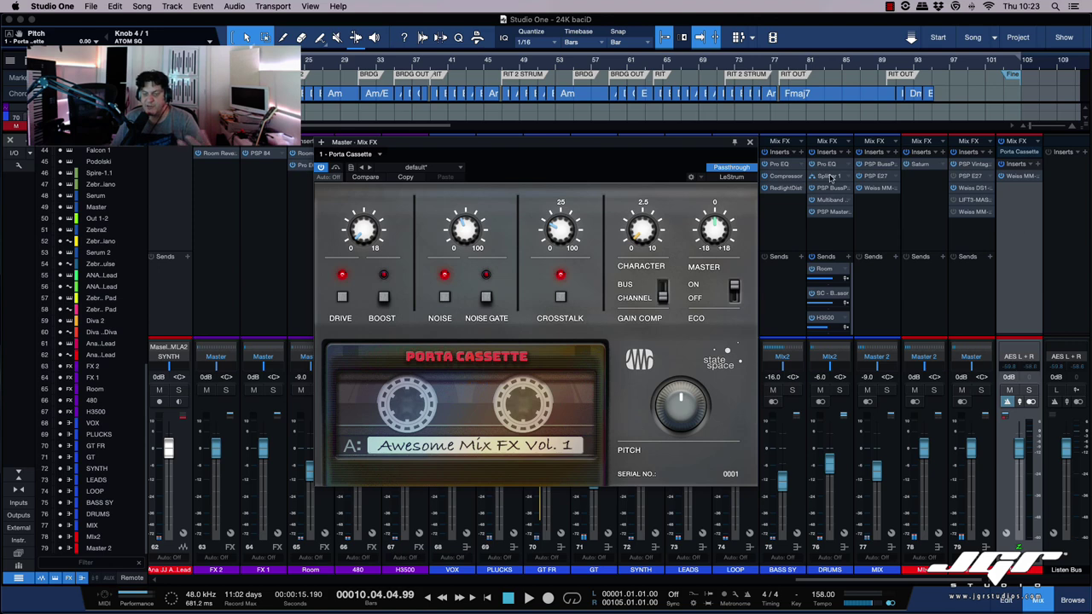
Step: Move the Porta Cassette window lower, then play and audition Pitch below centre before resetting it
drag(715, 145, 715, 218)
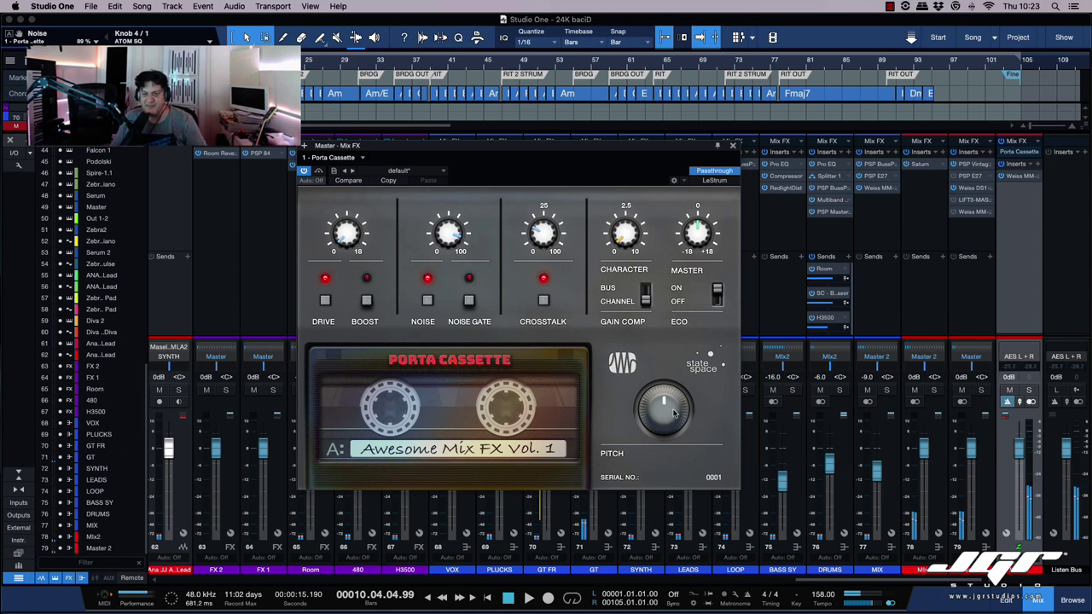
key(space)
drag(664, 401, 663, 456)
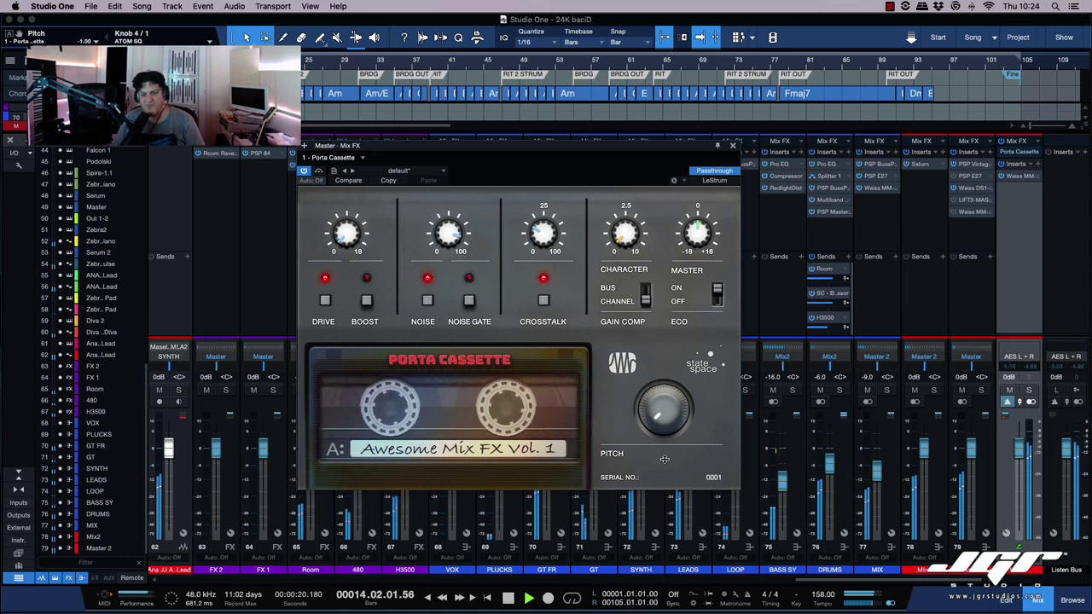
double_click(668, 422)
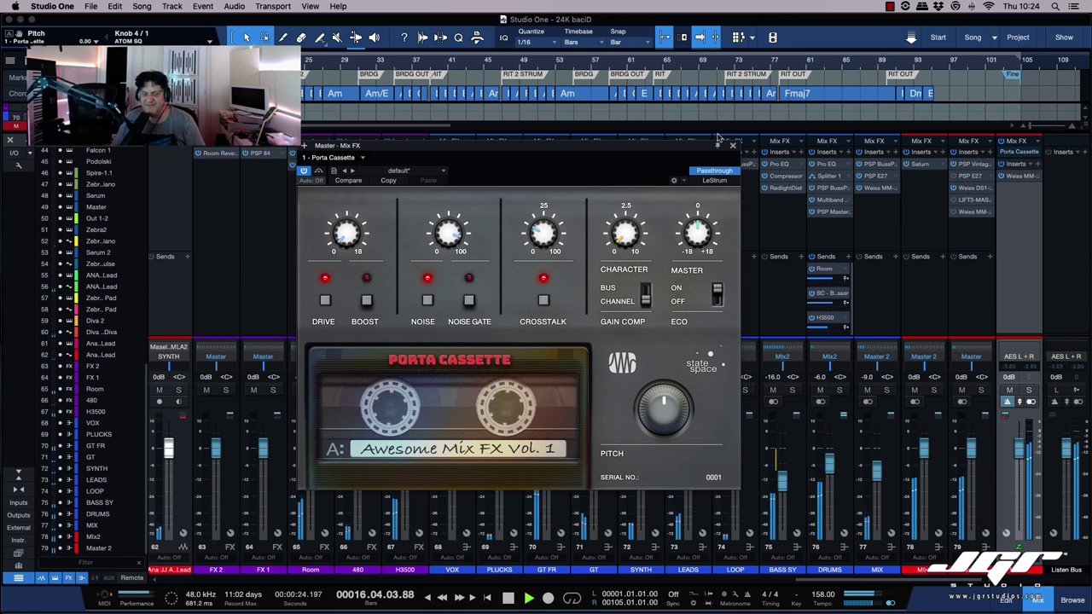
Step: Set Noise to 28%, turn Boost on, lower Drive to about 3.6 dB and adjust Character
drag(450, 232, 444, 313)
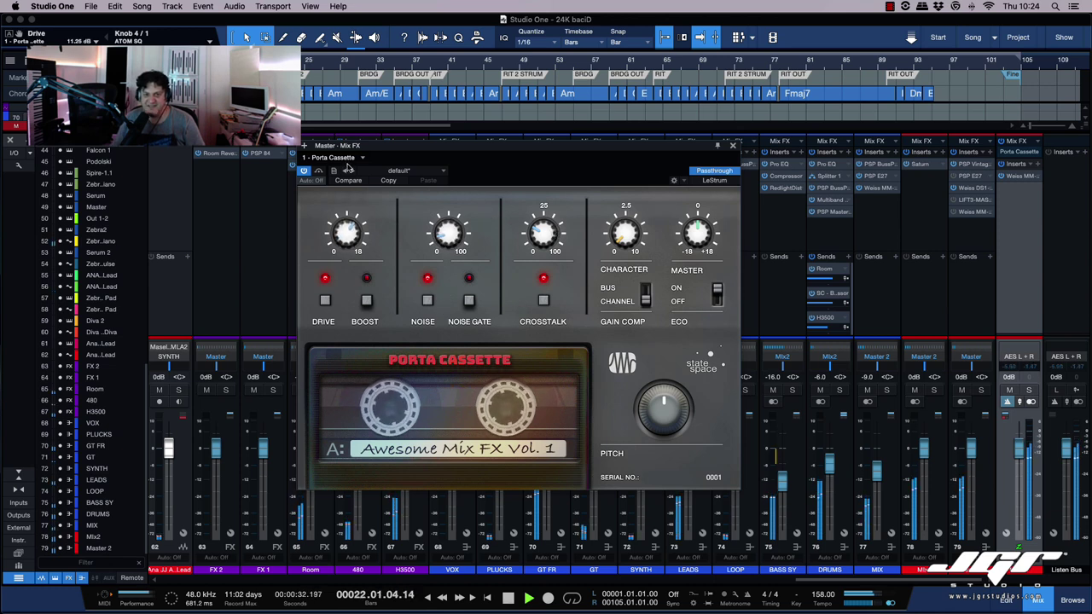
click(366, 300)
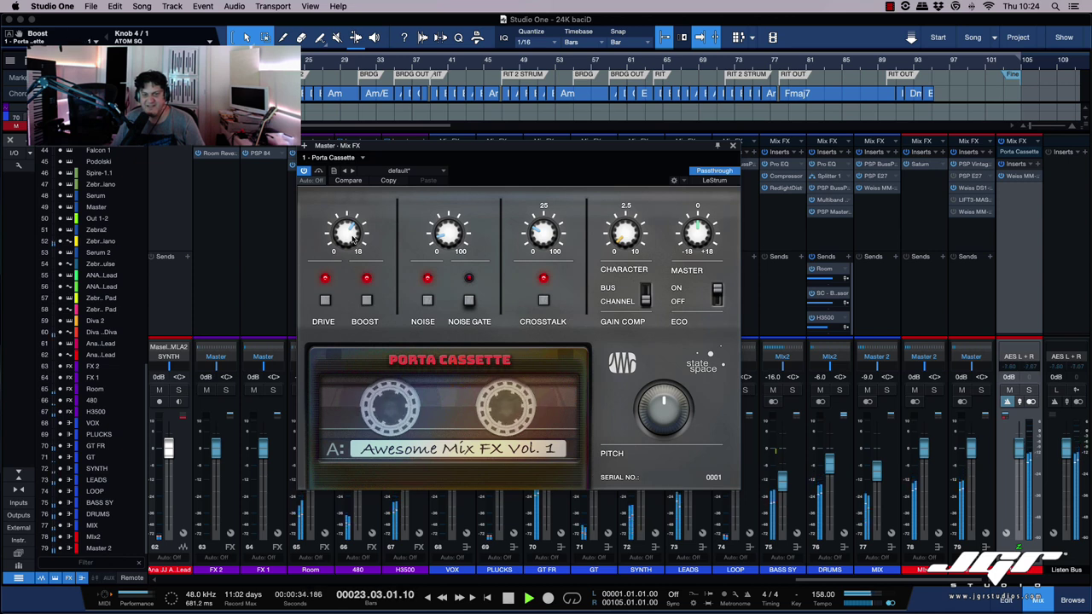
drag(350, 224, 347, 238)
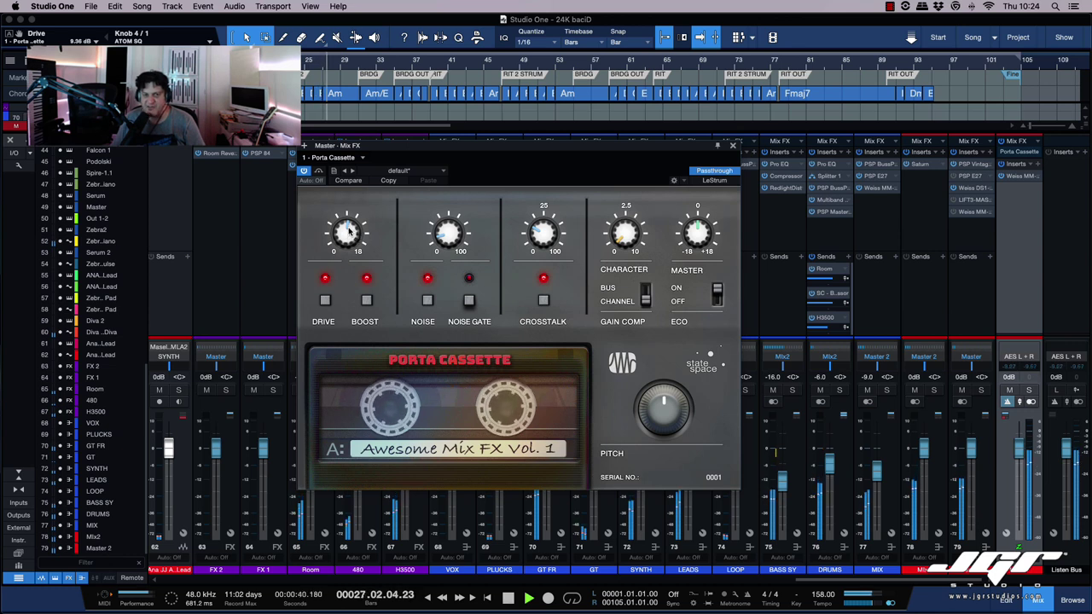
drag(347, 226, 344, 241)
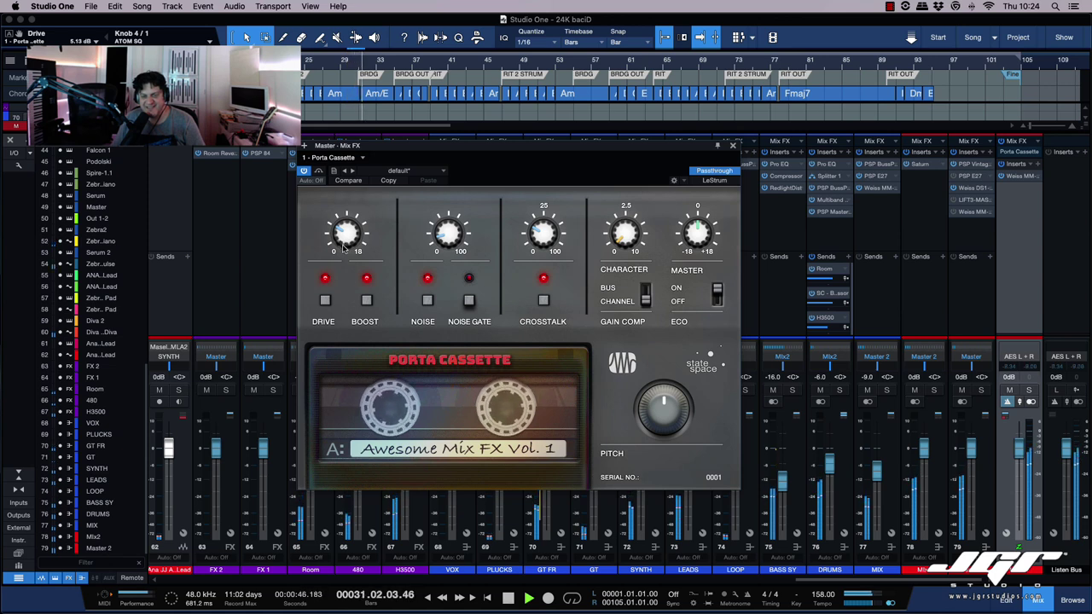
drag(341, 241, 344, 239)
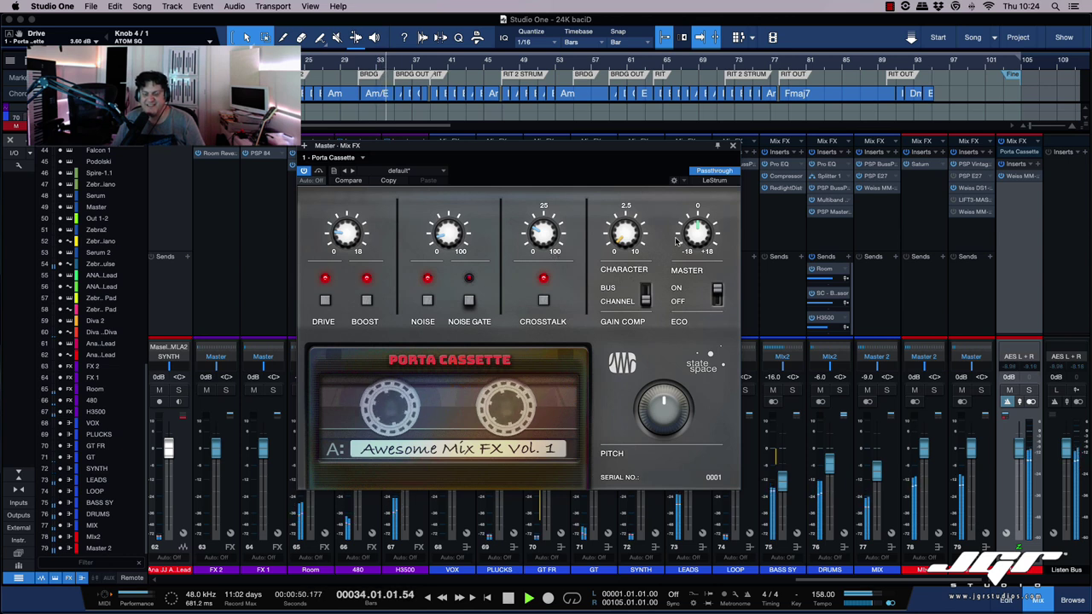
drag(632, 234, 633, 143)
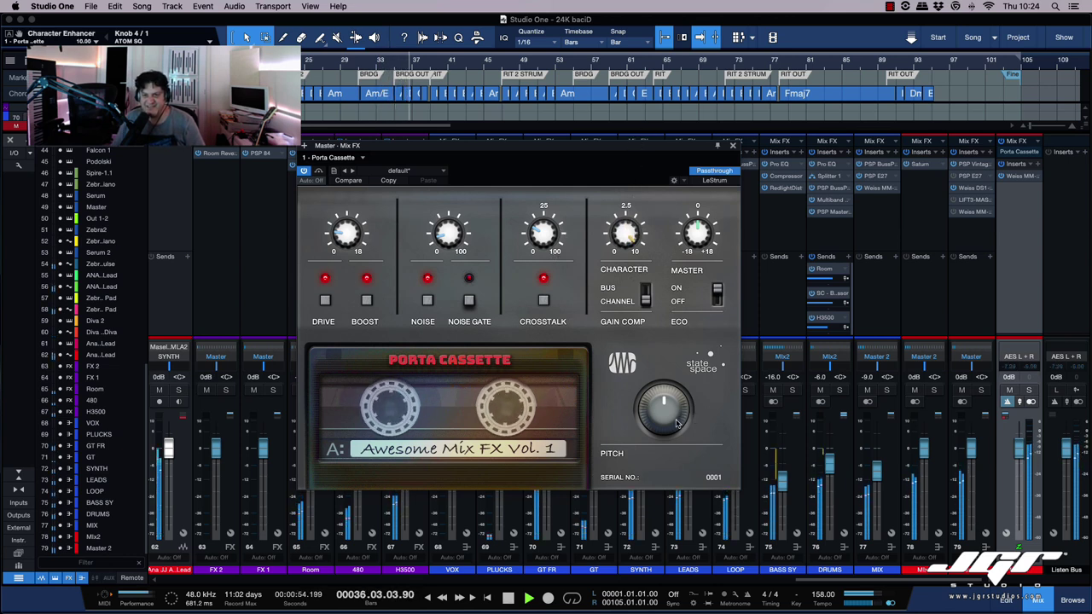
drag(627, 238, 651, 214)
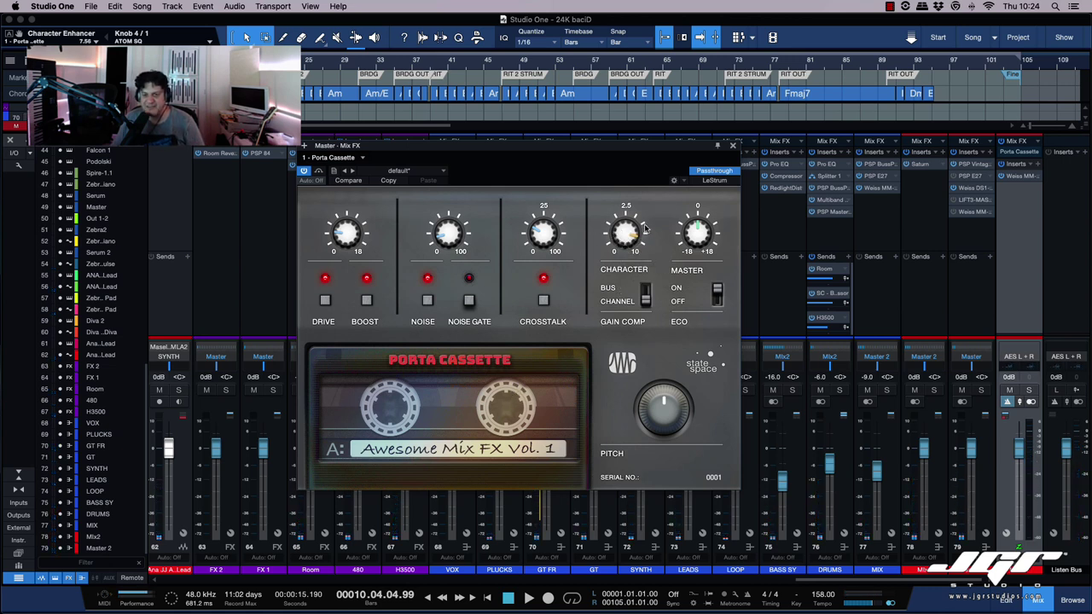
Step: Bring Porta Cassette's Character down to about 5, then return focus to the full Studio One mixer
mouse_move(627, 232)
mouse_down()
mouse_move(622, 244)
mouse_move(624, 231)
mouse_up()
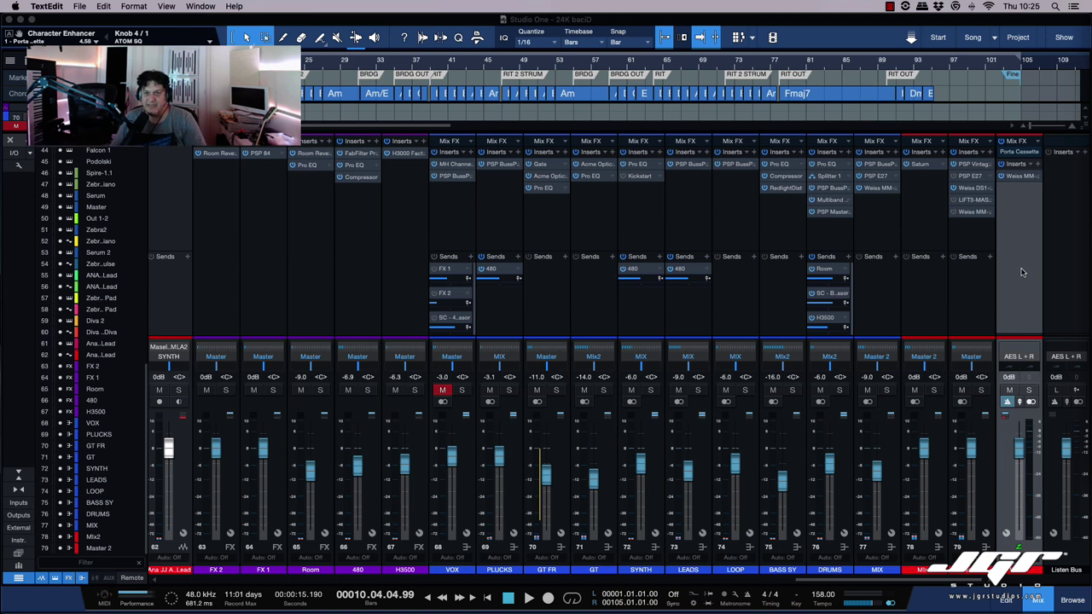
click(1023, 272)
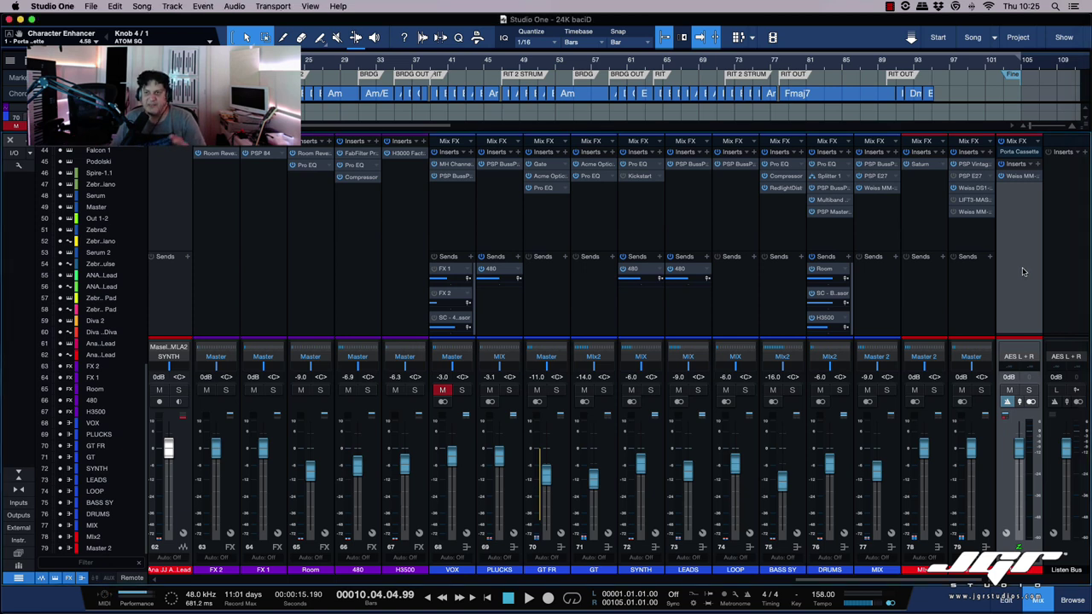